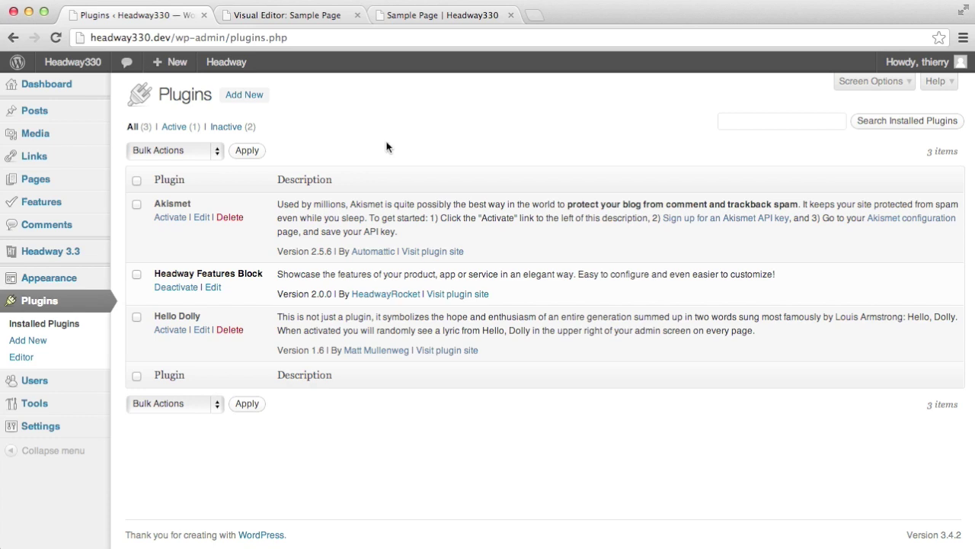
Check the live Sample Page's features grid, then return to its Headway Visual Editor tab.
mouse_move(95, 200)
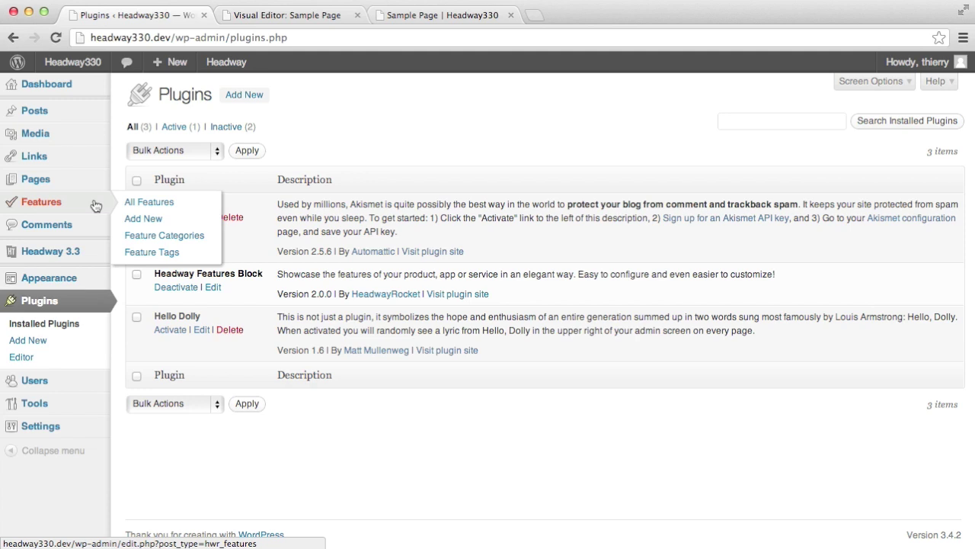
left_click(425, 17)
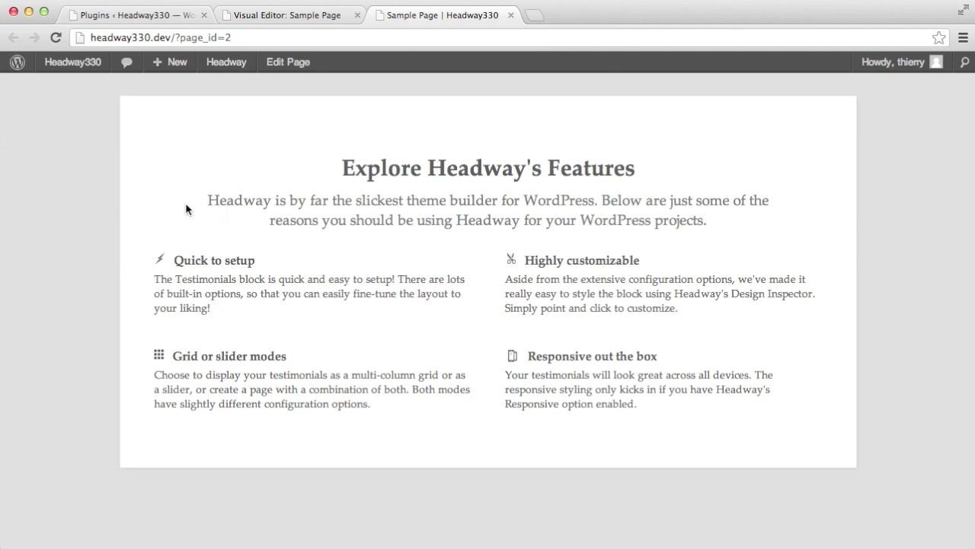
left_click(285, 15)
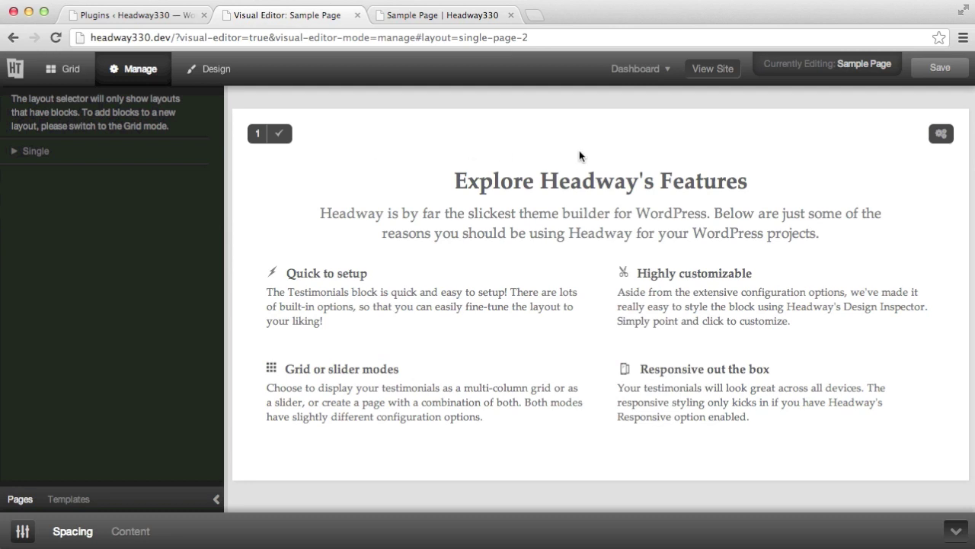
Review each feature's title, description and image in the block settings, then open the Content Source choices.
left_click(938, 136)
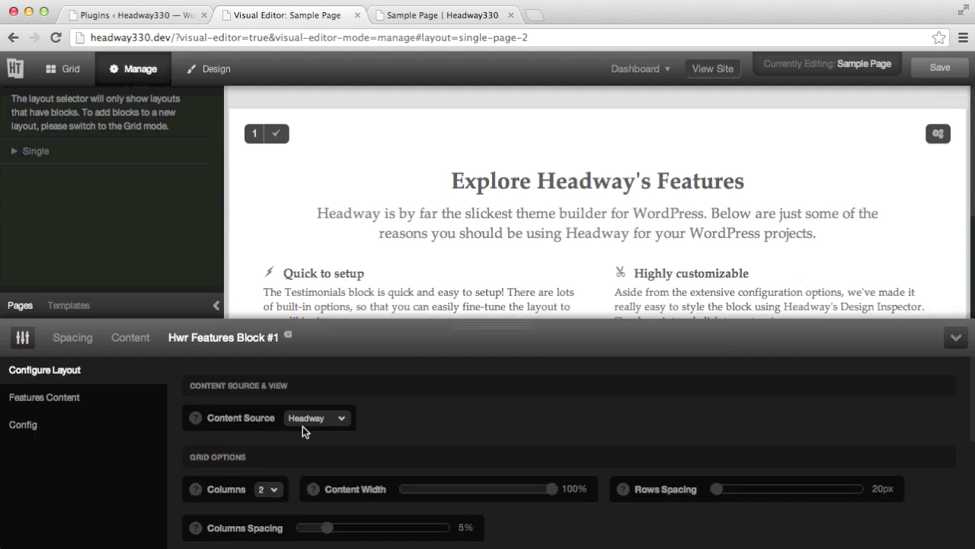
left_click(115, 404)
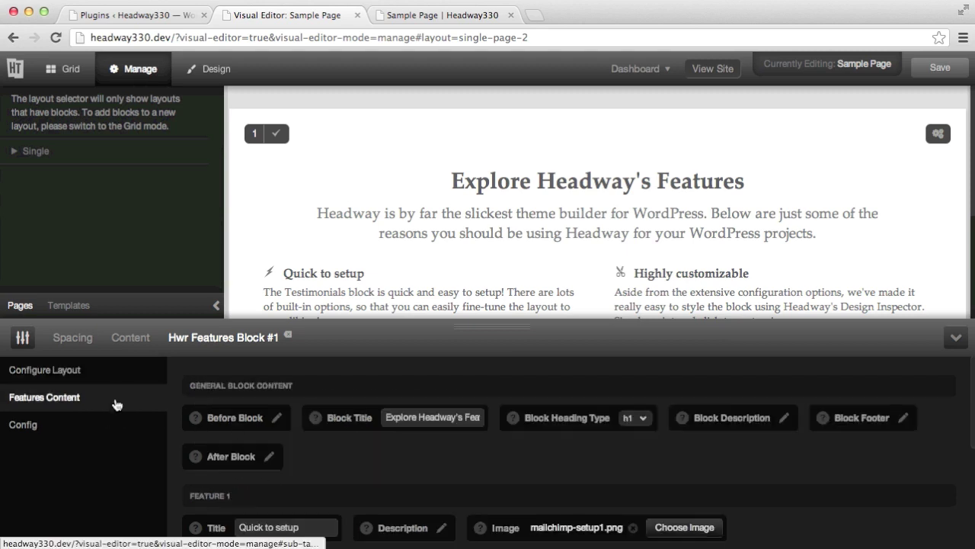
scroll(435, 454, "down", 2)
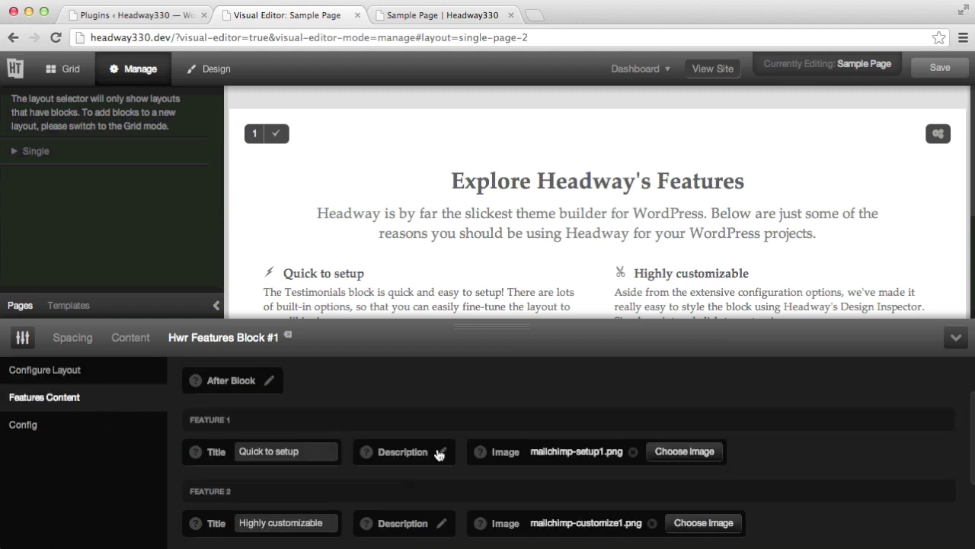
scroll(439, 455, "down", 1)
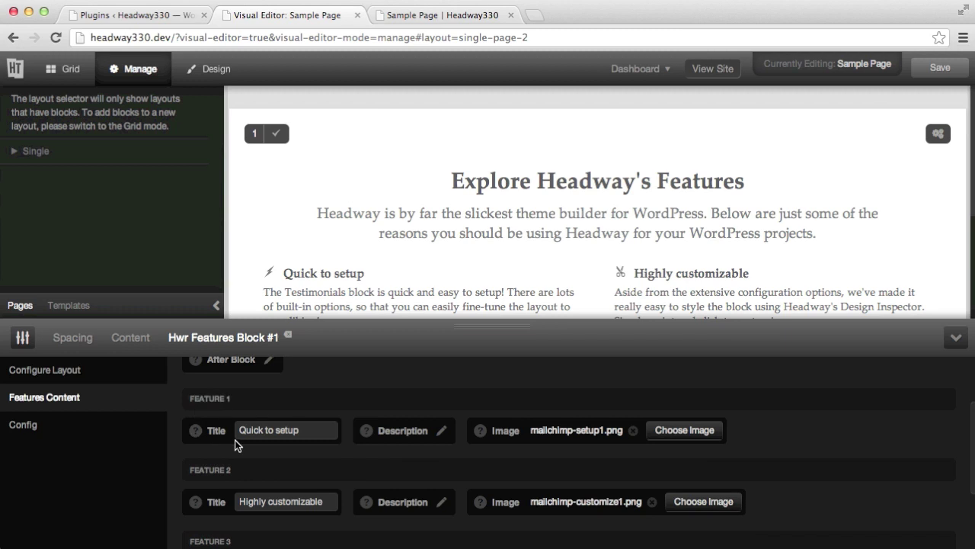
scroll(393, 461, "down", 5)
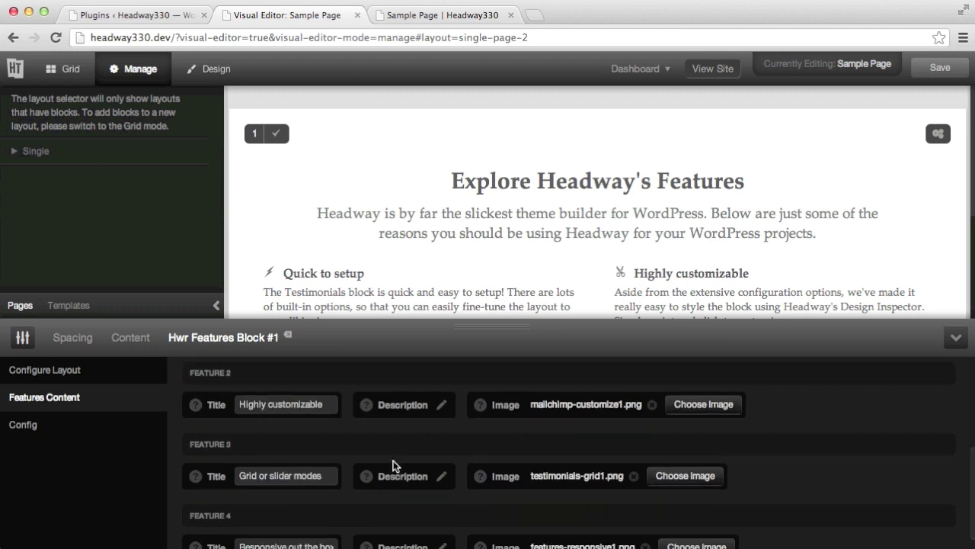
scroll(393, 460, "up", 8)
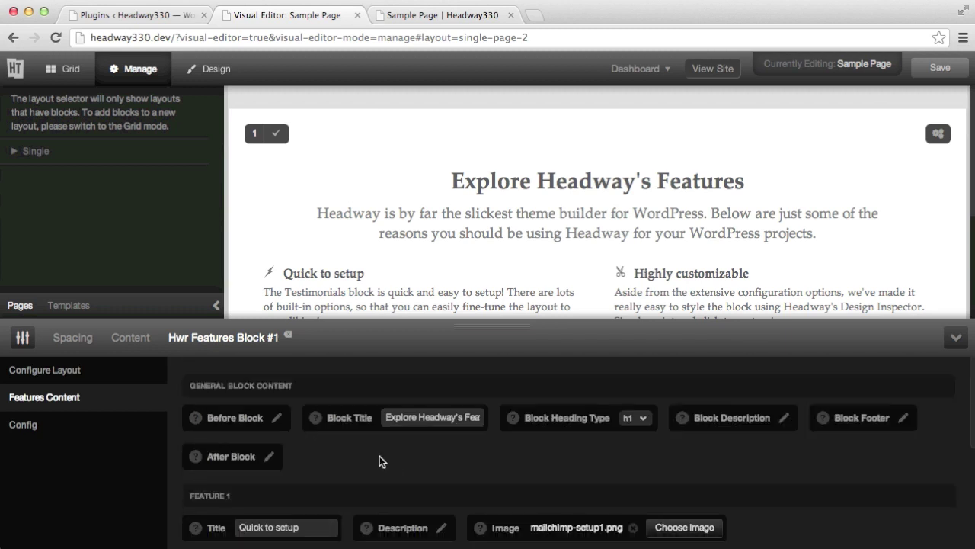
left_click(50, 375)
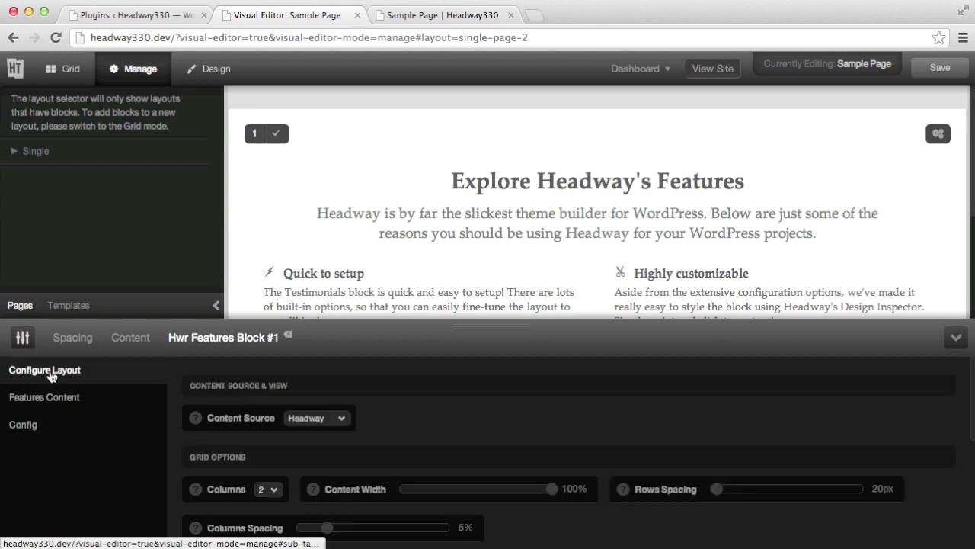
left_click(329, 429)
Switch the block's Content Source to Wordpress and follow 'add a feature' to Add New Feature.
left_click(328, 431)
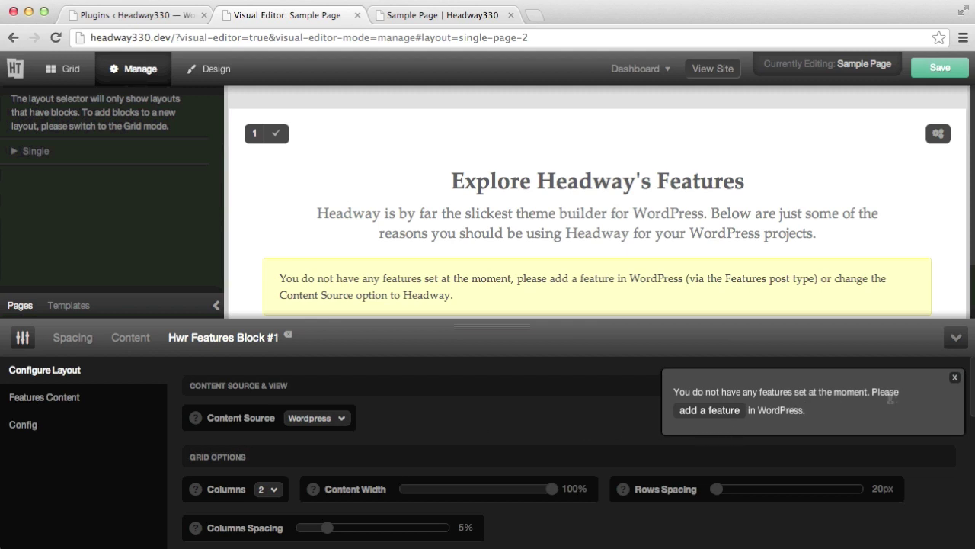
left_click(719, 412)
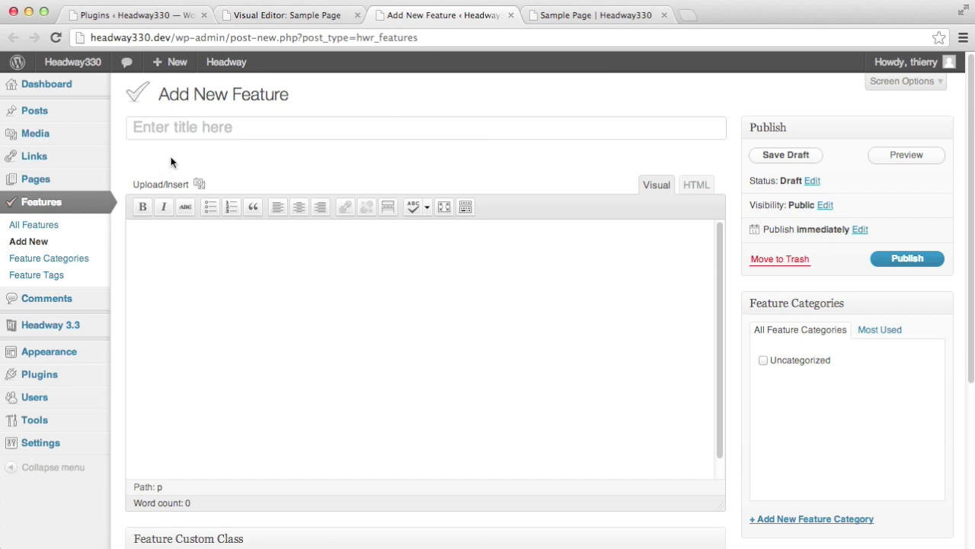
Title the feature 'Quick to setup' and paste in its description paragraph.
key("shift")
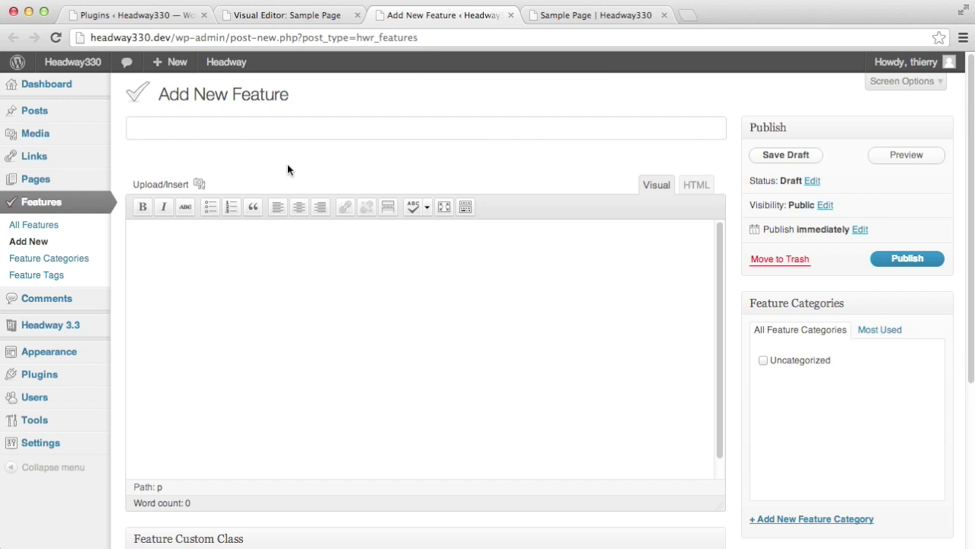
type("Quick to setup")
left_click(388, 368)
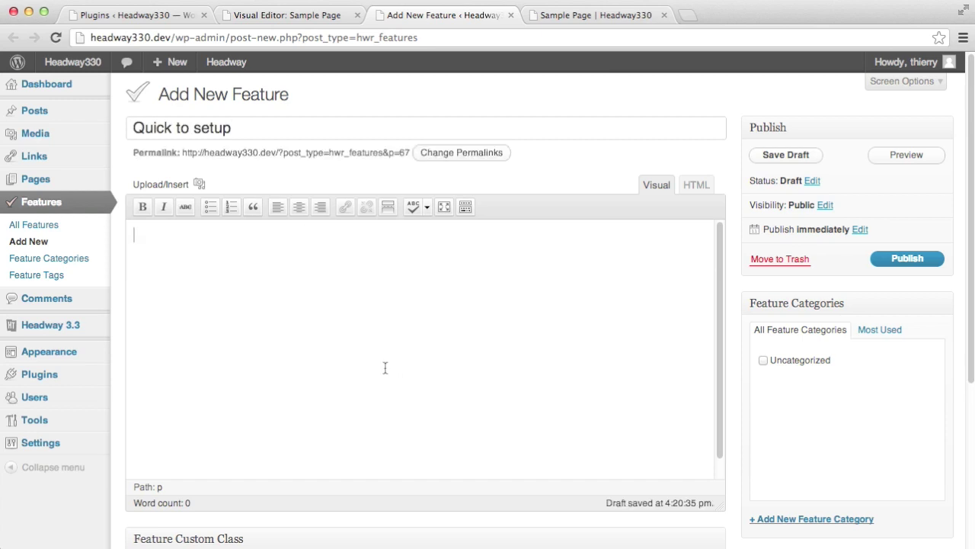
type("The Testimonials block is quick and easy to setup! There are lots of built-in options, so that you can easily fine-tune the layout to your liking!")
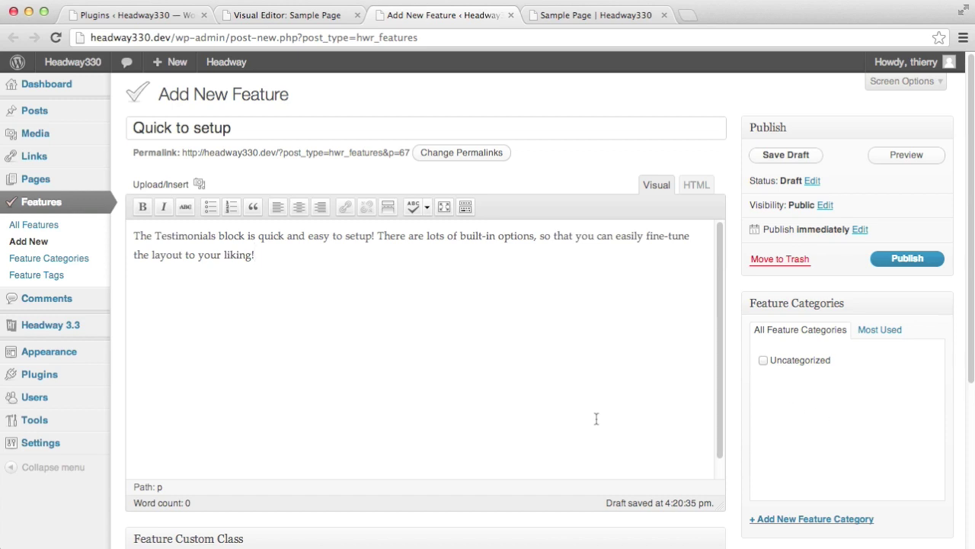
scroll(595, 419, "down", 3)
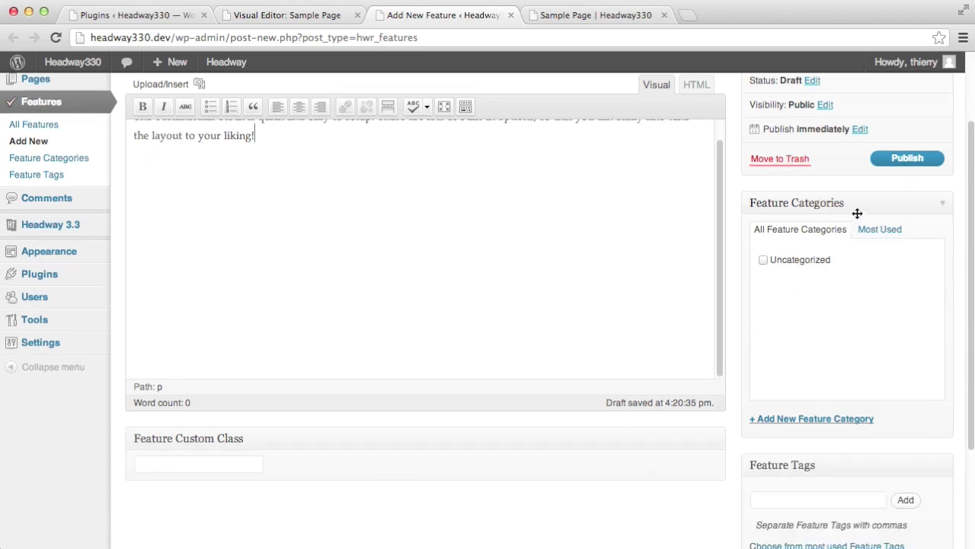
scroll(878, 255, "down", 1)
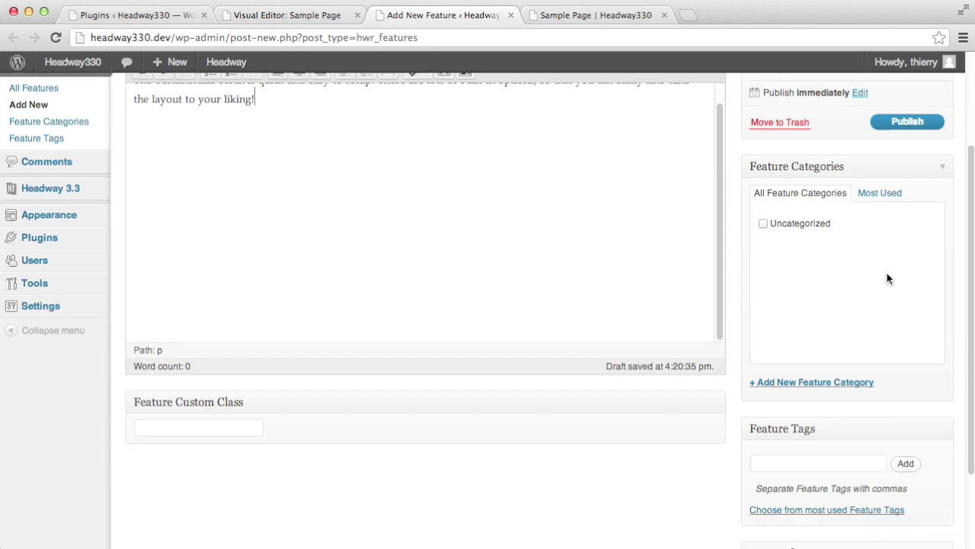
scroll(853, 320, "up", 1)
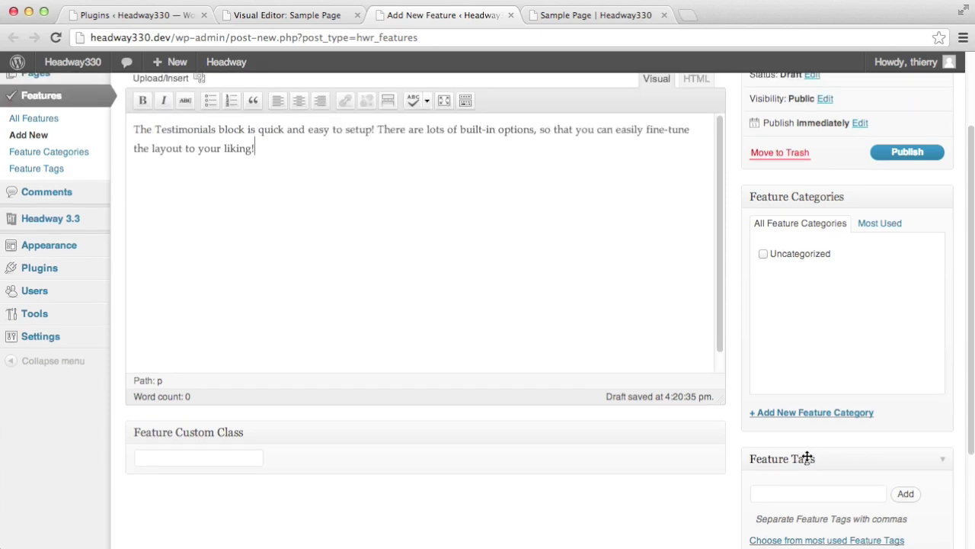
Create and check a new 'Testimonials features' feature category.
left_click(811, 414)
type("Testimonials")
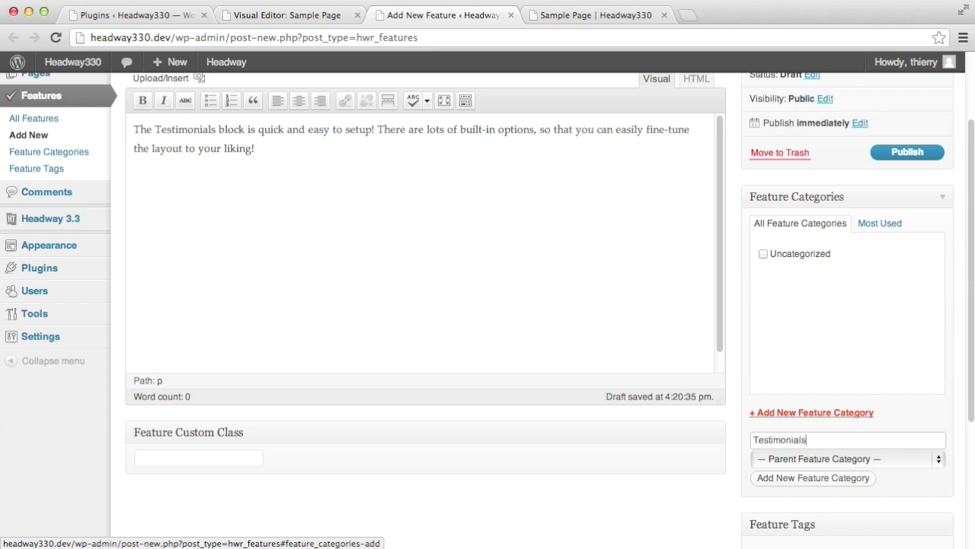
type(" features")
scroll(773, 323, "down", 3)
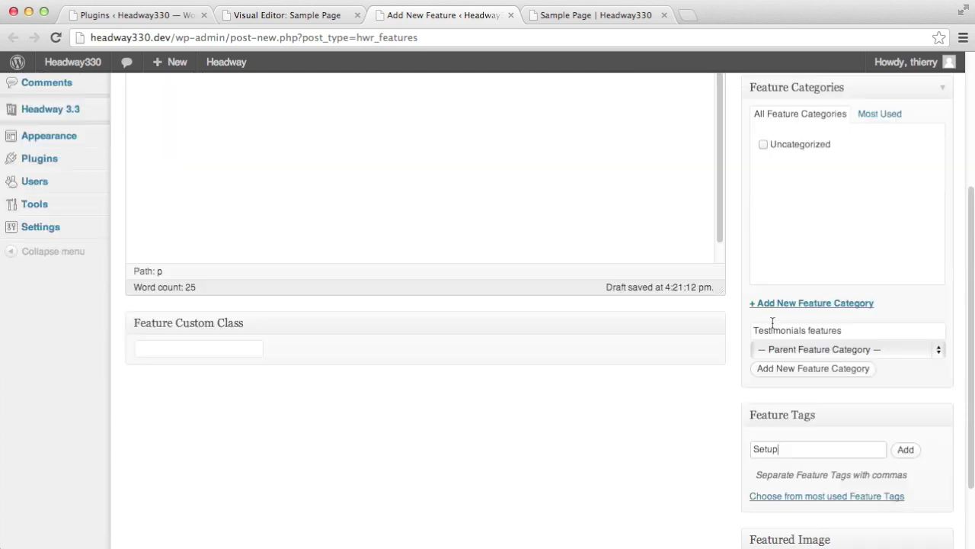
left_click(788, 370)
scroll(788, 371, "down", 3)
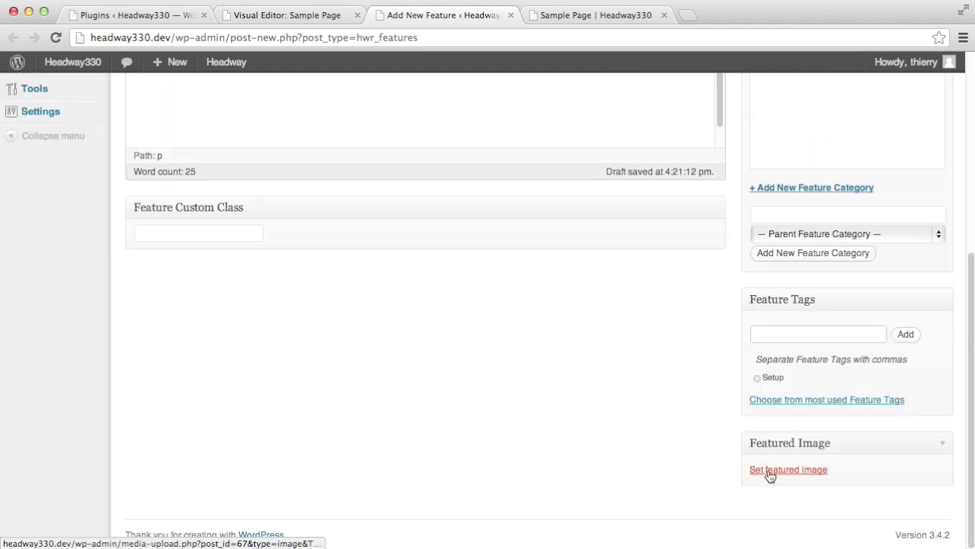
Choose mailchimp-setup from the Media Library as the feature's featured image.
left_click(771, 470)
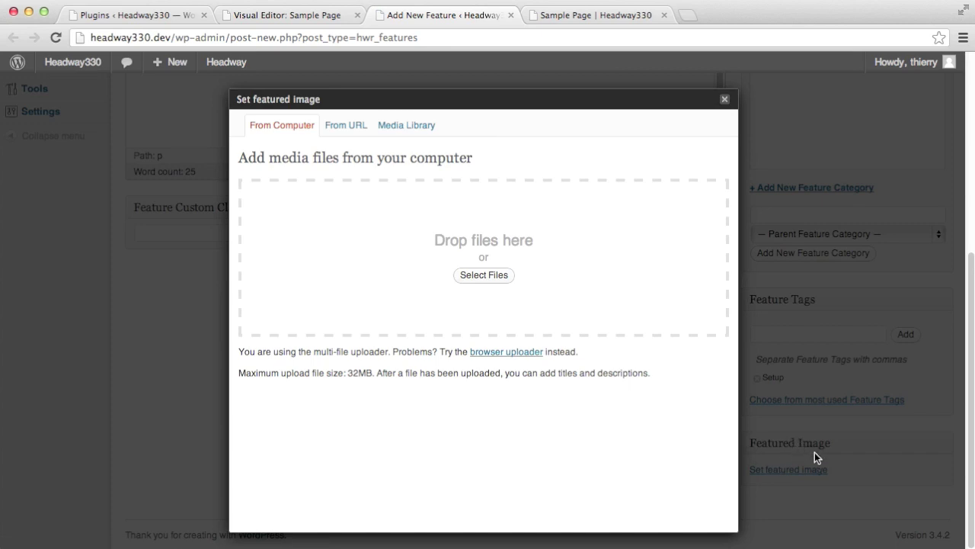
left_click(407, 130)
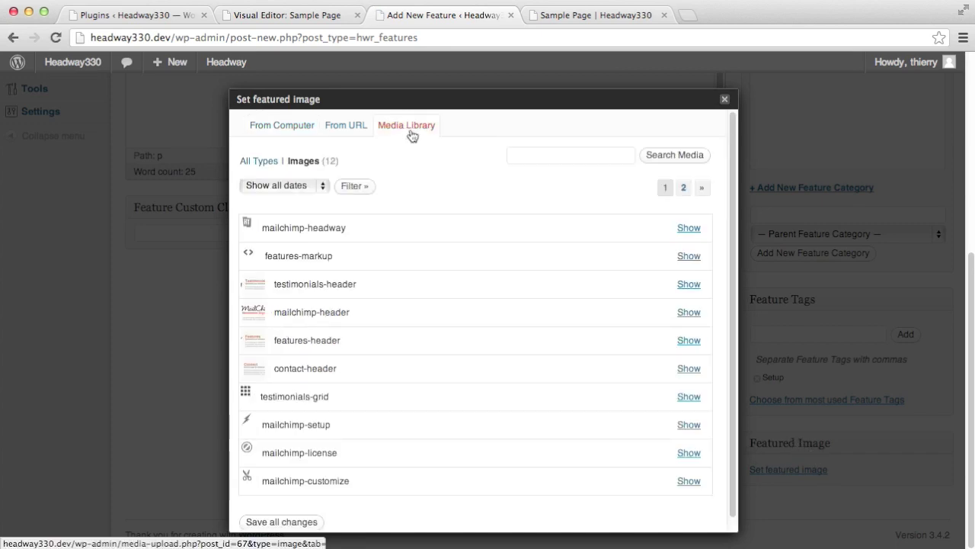
left_click(685, 425)
scroll(488, 427, "down", 10)
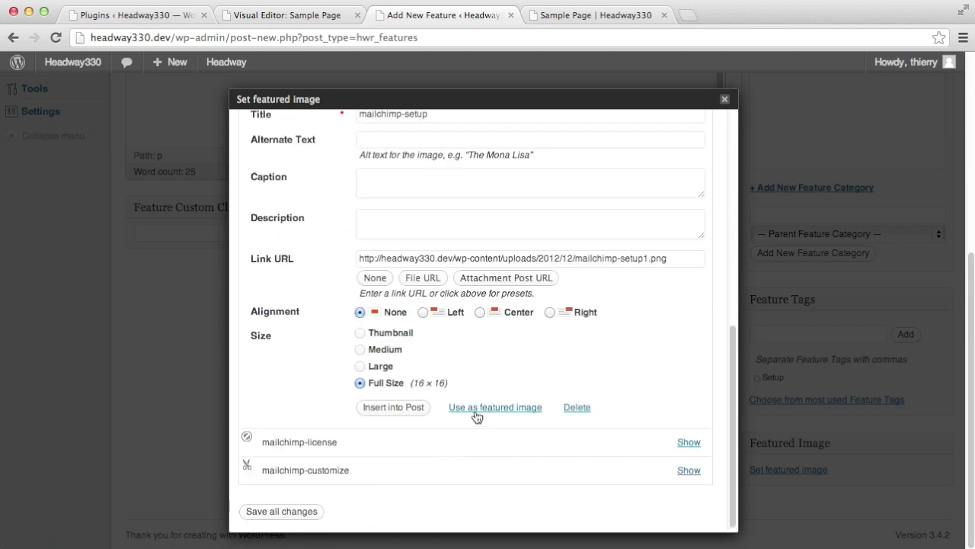
left_click(486, 412)
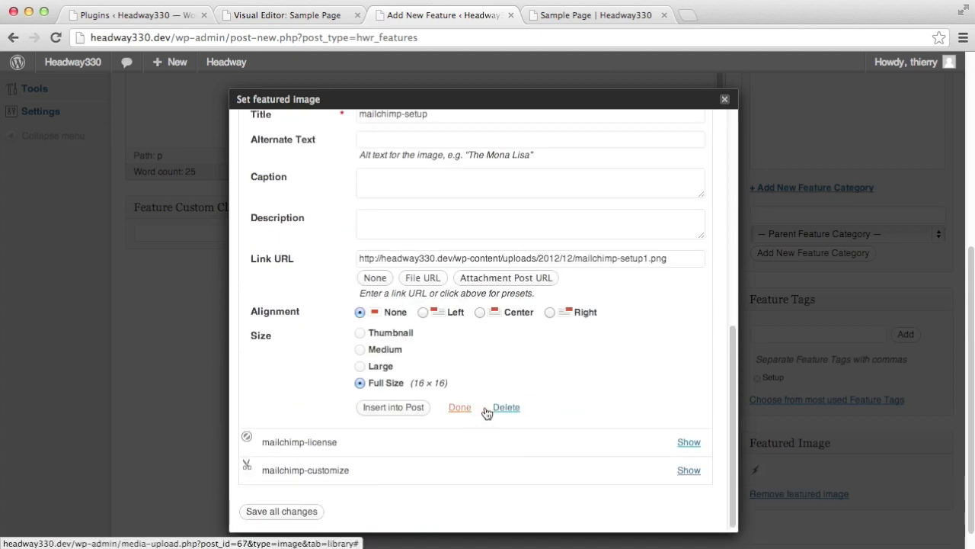
left_click(725, 100)
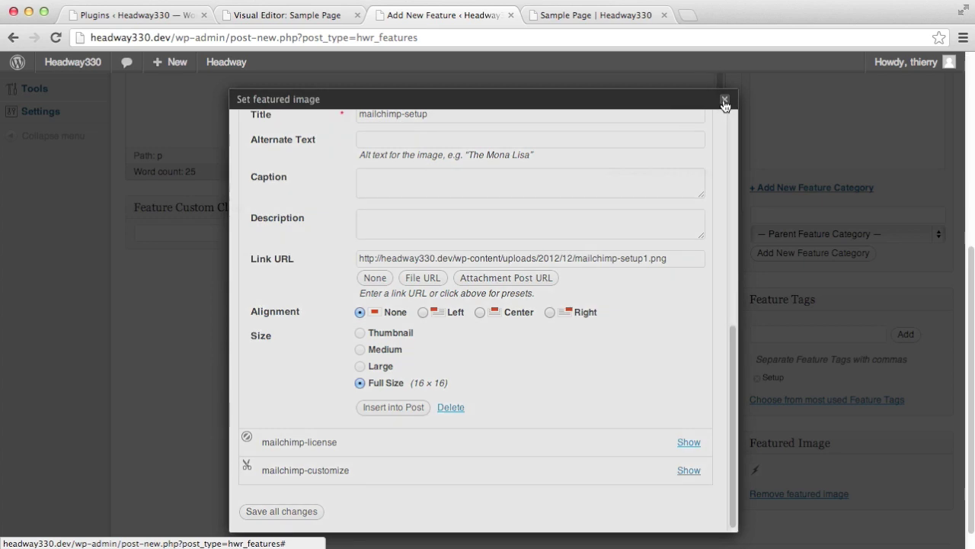
scroll(681, 377, "up", 5)
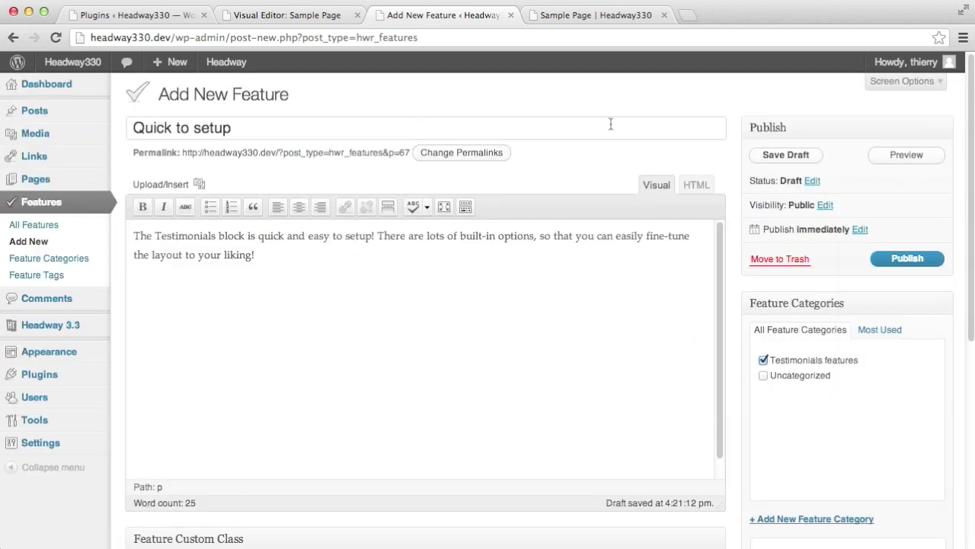
Publish 'Quick to setup' and switch back to the Sample Page visual editor tab.
left_click(903, 257)
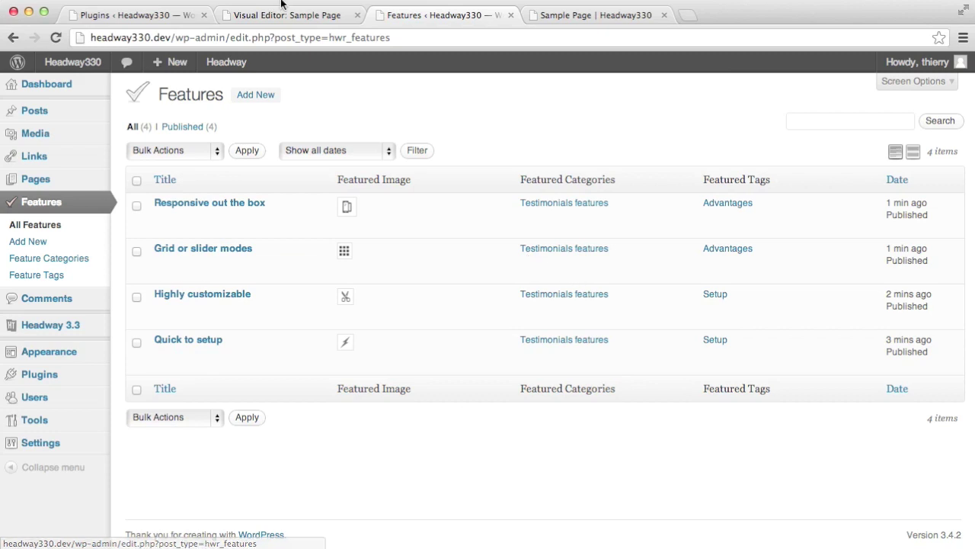
key("ctrl+shift+Tab")
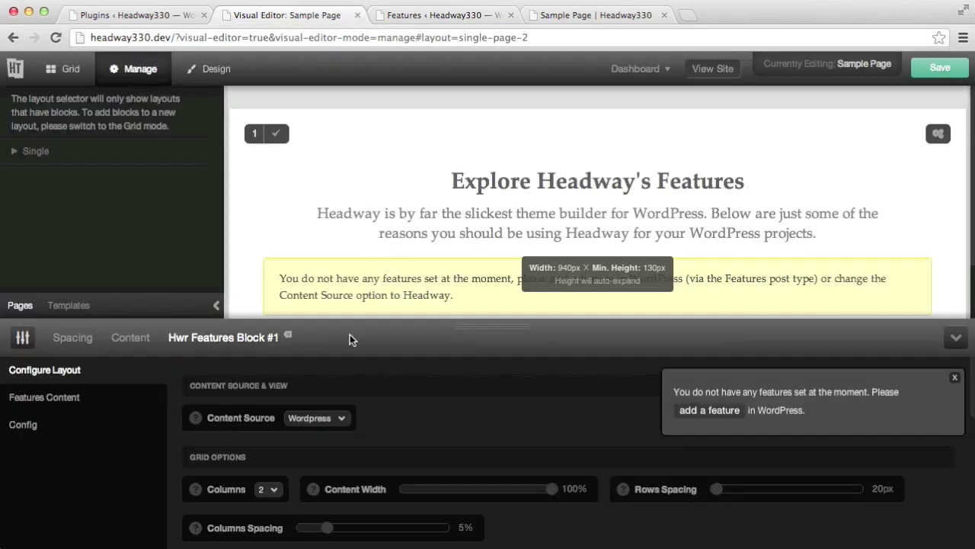
Save the features block changes and scroll over the updated Sample Page.
left_click(935, 73)
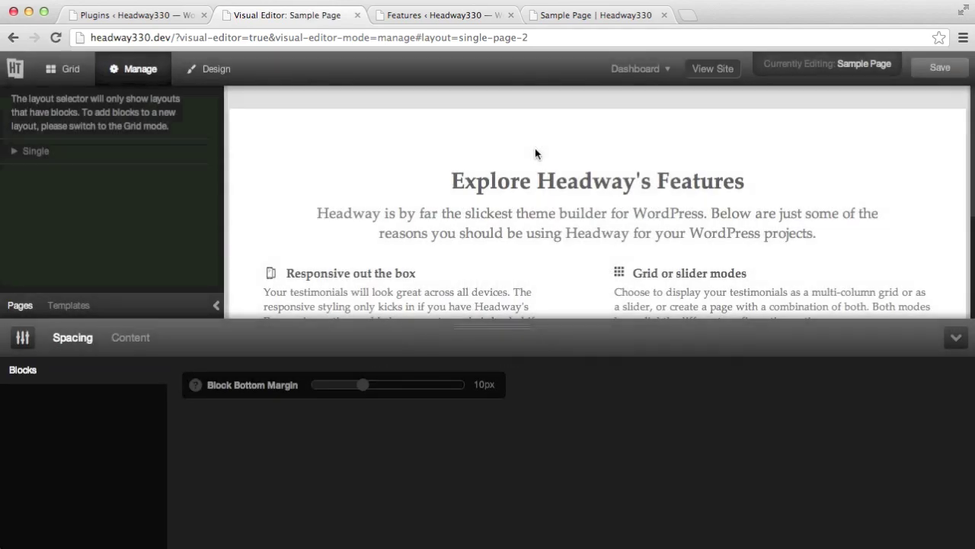
mouse_move(536, 158)
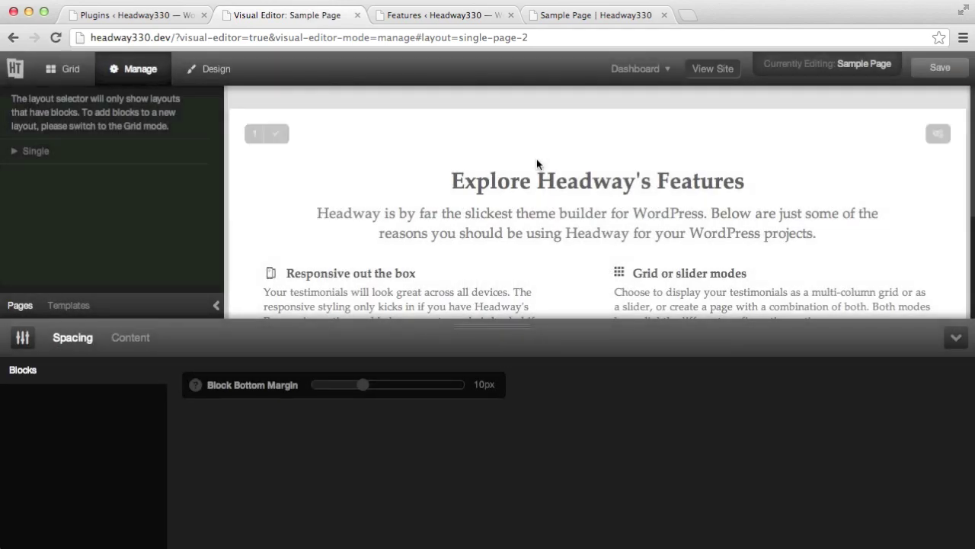
scroll(534, 179, "down", 3)
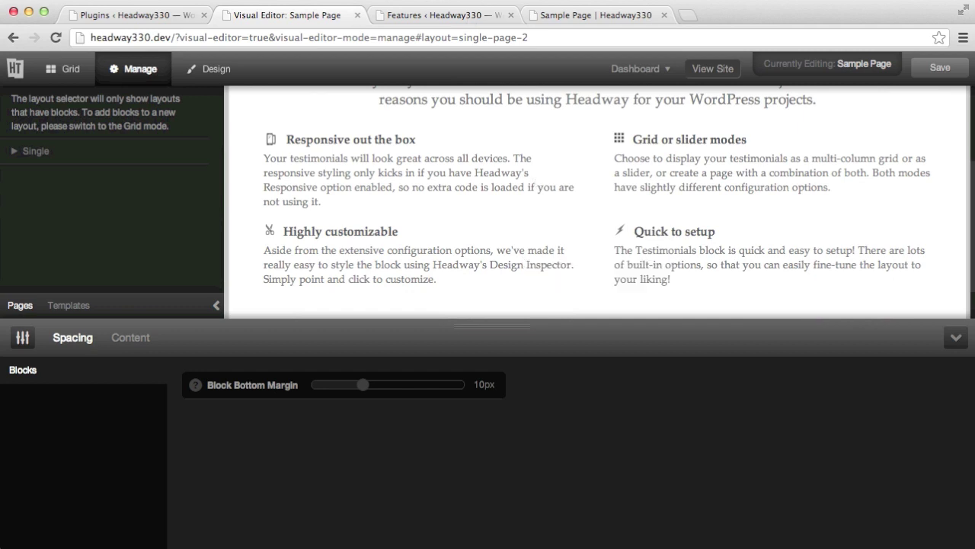
scroll(939, 137, "up", 5)
Browse the block's Features Content, check 'Responsive out the box', then start a new feature.
left_click(939, 135)
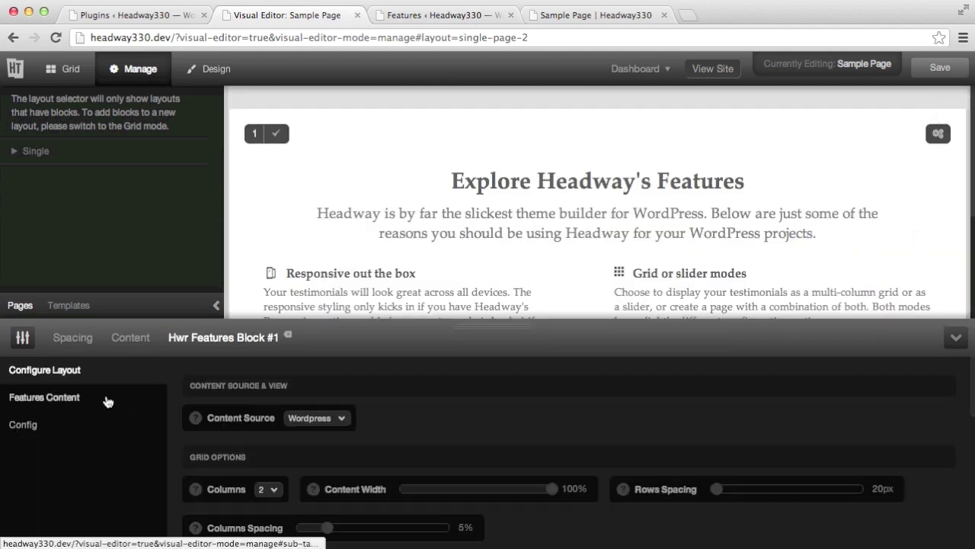
left_click(105, 398)
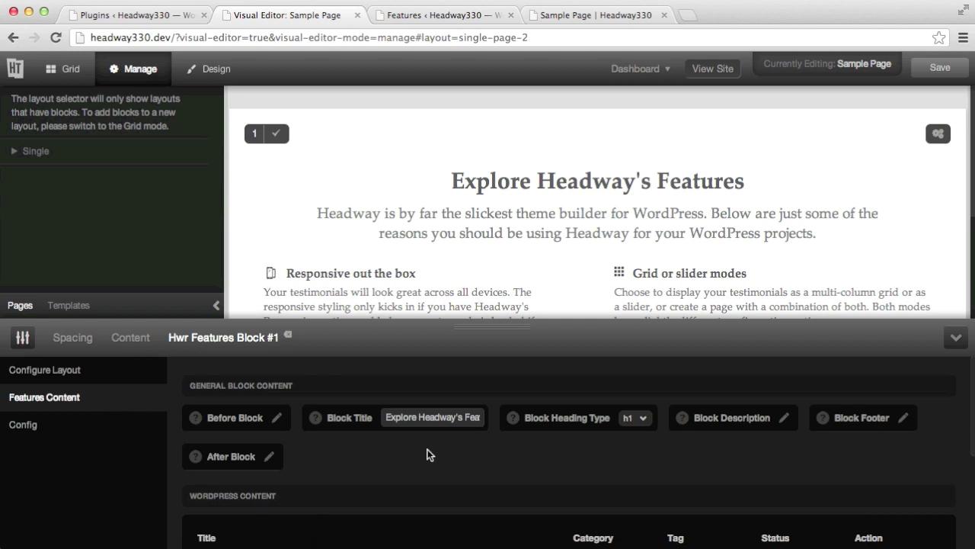
scroll(429, 457, "down", 1)
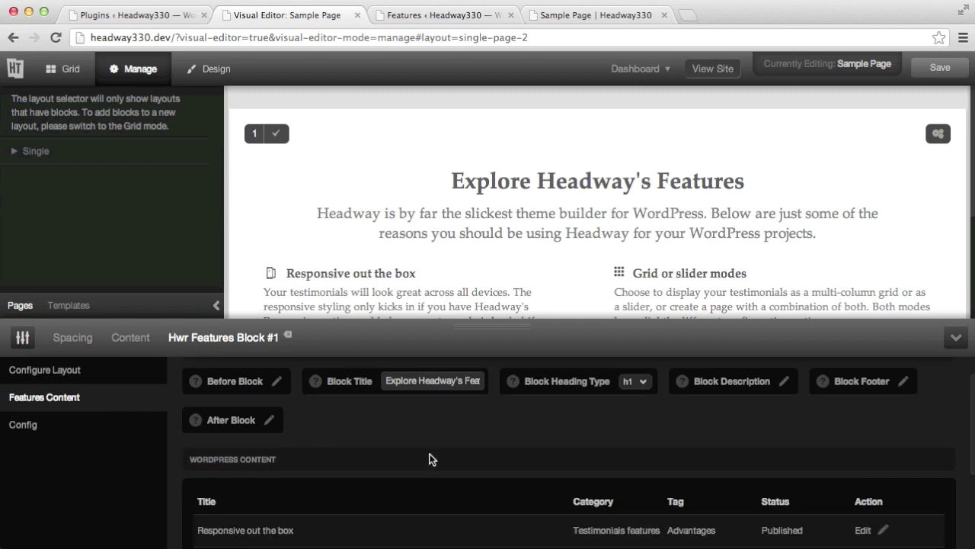
scroll(429, 458, "down", 2)
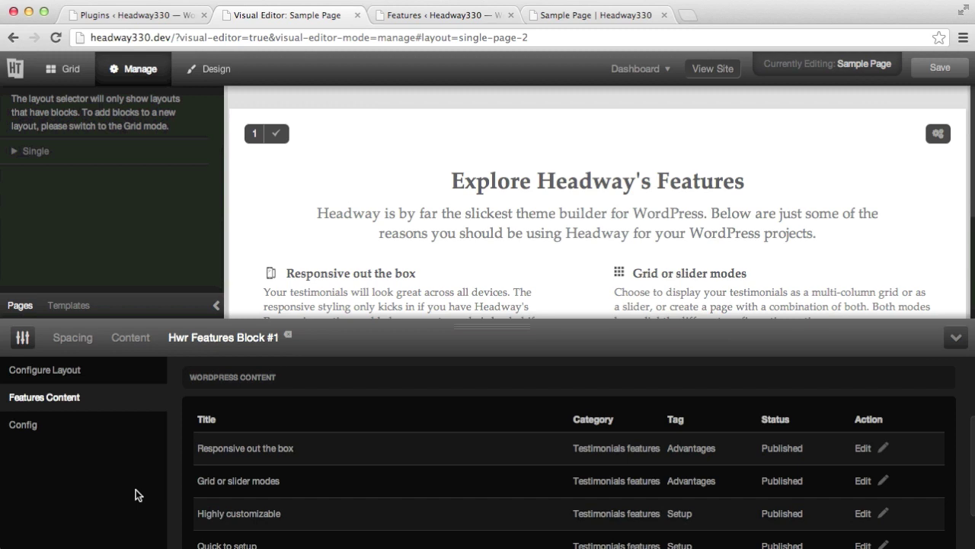
scroll(175, 485, "down", 1)
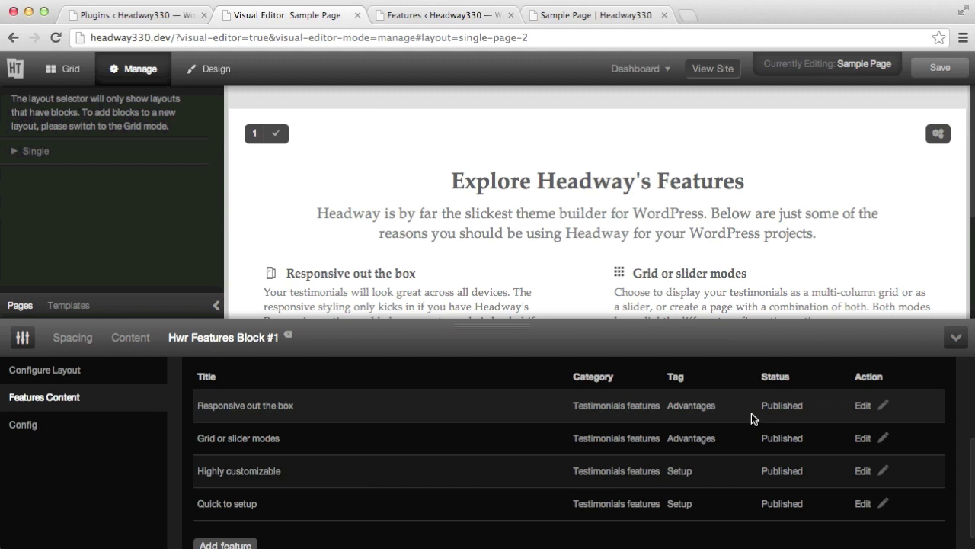
left_click(864, 406)
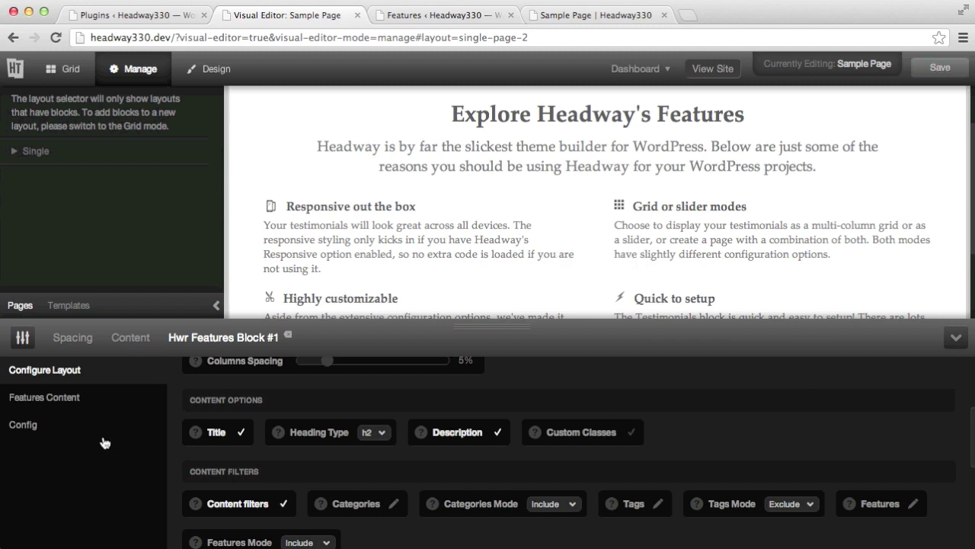
left_click(71, 397)
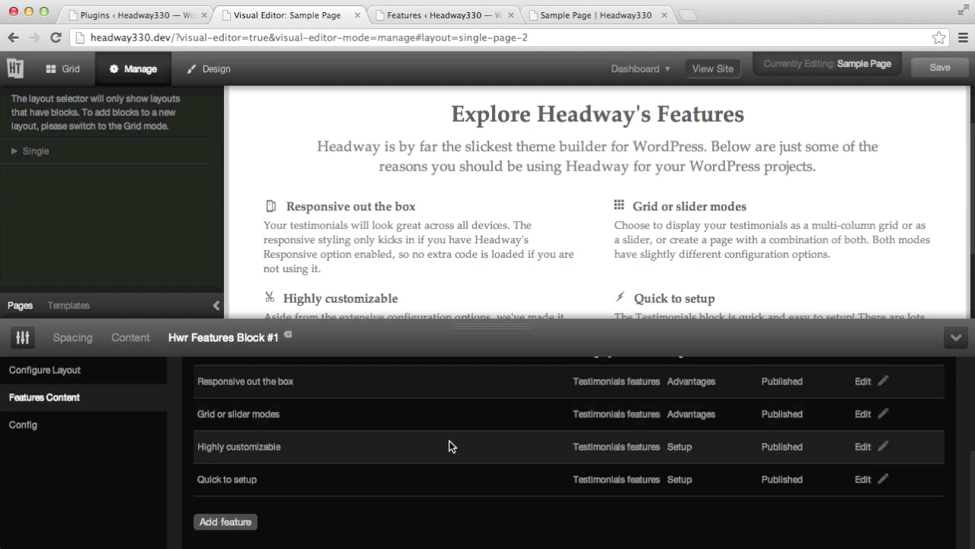
left_click(221, 523)
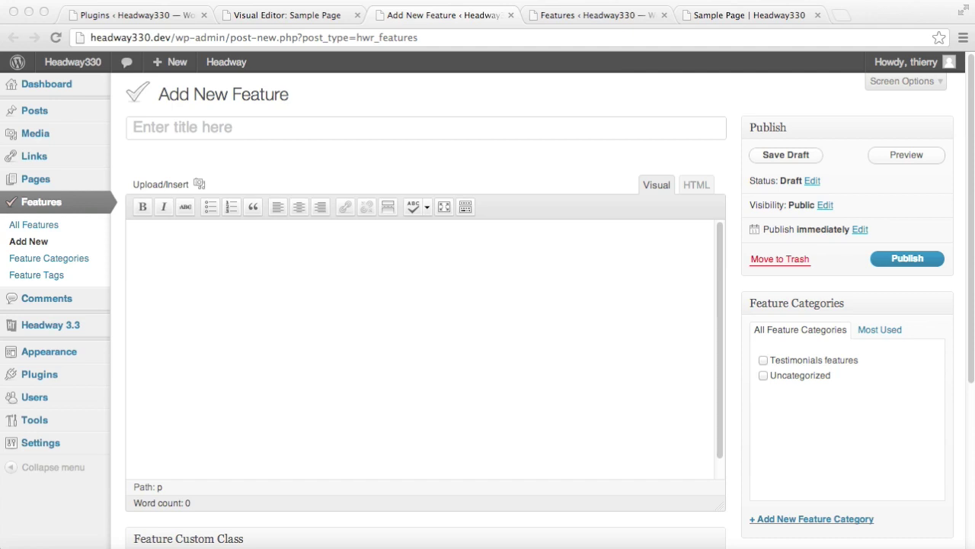
Title the feature 'Testimonials' and fill its body with a teaser, More break and long text.
left_click(282, 130)
type("Testimonials")
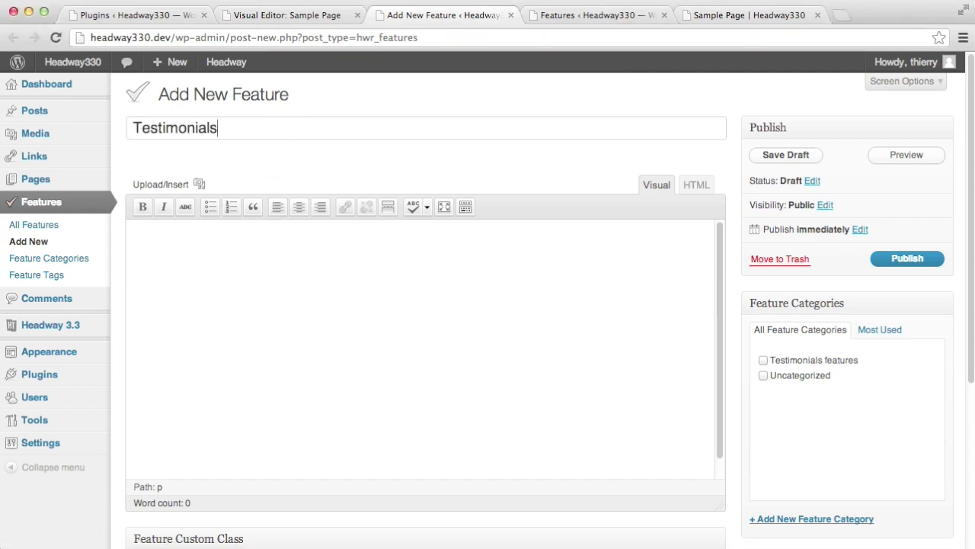
left_click(359, 233)
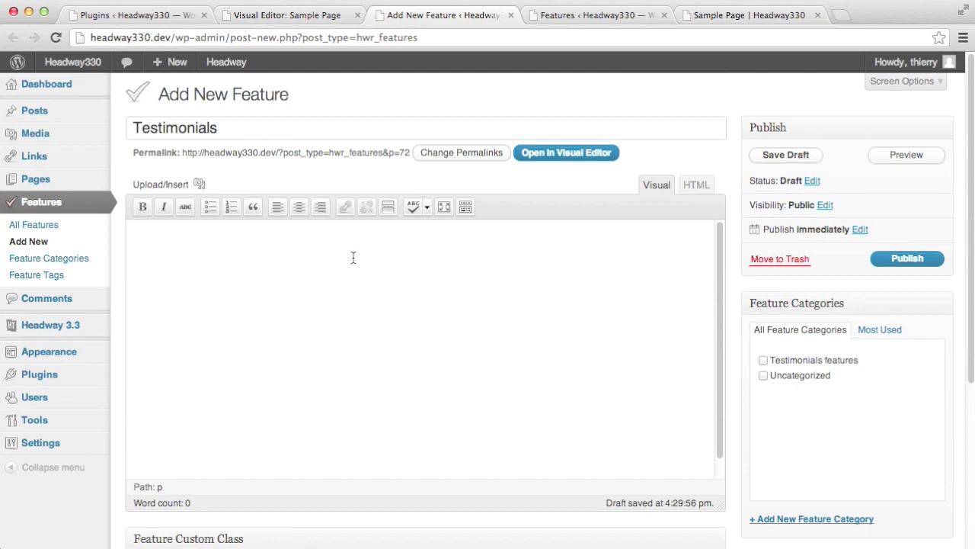
type("Vestibulum ante ipsum primis in faucibus orci luctus et ultrices posuere cubilia Curae; Proin vel ante a orci tempus eleifend ut et magna. Lorem ipsum dolor sit amet, consectetur adipiscing elit. Vivamus luctus urna sed urna ultricies ac tempor dui sagittis. In condimentum facilisis porta. Sed nec diam eu diam mattis viverra. Nulla fringilla, orci ac euismod semper, magna diam.")
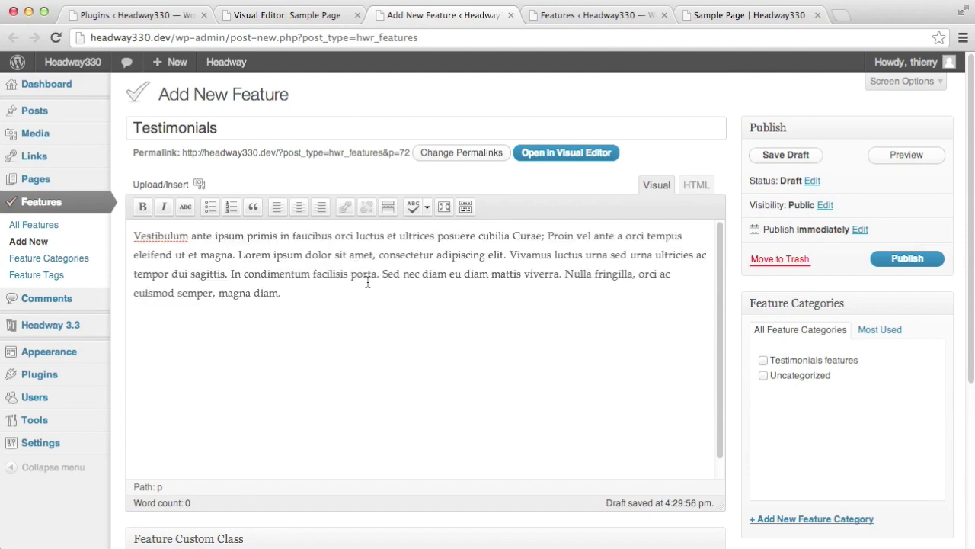
left_click(389, 208)
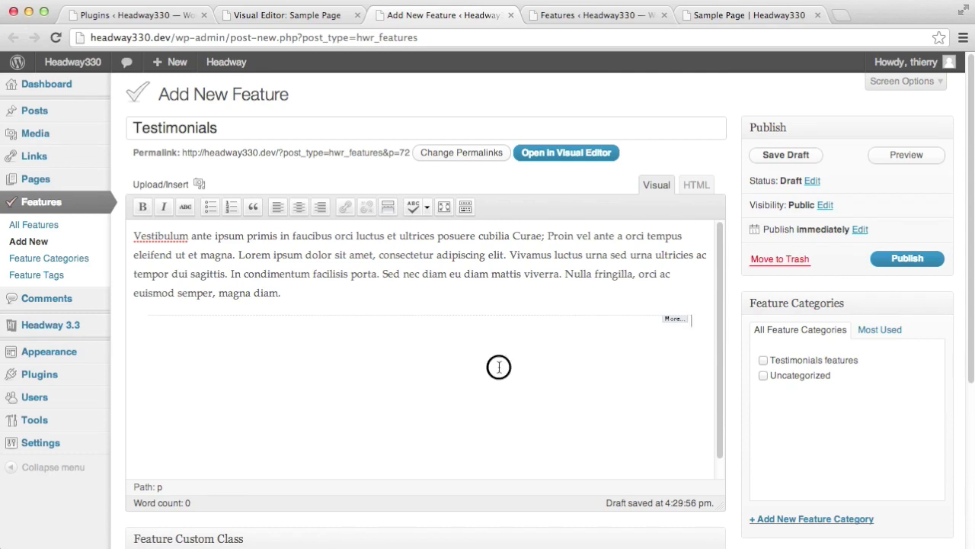
type("Quisque eget odio ac lectus vestibulum faucibus eget in metus. In pellentesque faucibus vestibulum. Nulla at nulla justo, eget luctus tortor. Nulla facilisi. Duis aliquet egestas purus in blandit. Curabitur vulputate, ligula lacinia scelerisque tempor, lacus lacus ornare ante, ac egestas est urna sit amet arcu. Class aptent taciti sociosqu ad litora torquent per conubia nostra, per inceptos himenaeos. Sed molestie augue sit amet leo consequat posuere. Vestibulum ante ipsum primis in faucibus orci luctus et ultrices posuere cubilia Curae; Proin vel ante a orci tempus eleifend ut et magna. Lorem ipsum dolor sit amet, consectetur adipiscing elit. Vivamus luctus urna sed urna ultricies ac tempor dui sagittis. In condimentum facilisis porta. Sed nec diam eu diam mattis viverra. Nulla fringilla, orci ac euismod semper, magna diam porttitor mauris, quis sollicitudin sapien justo in libero. Vestibulum mollis mauris enim. Morbi euismod magna ac lorem rutrum elementum. Donec viverra auctor lobortis. Pellentesque eu est a nulla placerat dignissim. Morbi a enim in magna semper bibendum. Etiam scelerisque, nunc ac egestas consequat, odio nibh euismod nulla, eget auctor orci nibh vel nisi. Aliquam erat volutpat. Mauris vel neque sit amet nunc gravida congue sed sit amet purus. Quisque lacus quam, egestas ac tincidunt a, lacinia vel.")
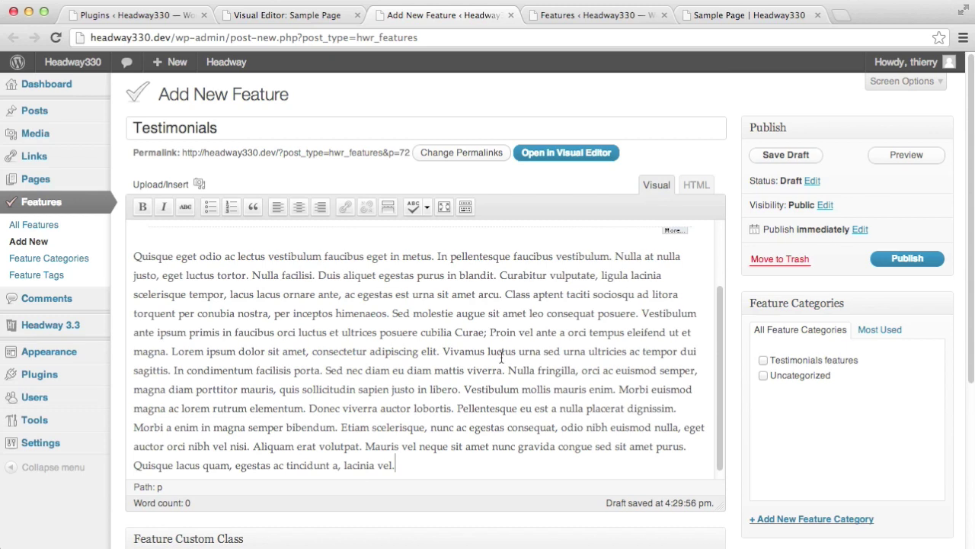
scroll(890, 439, "down", 2)
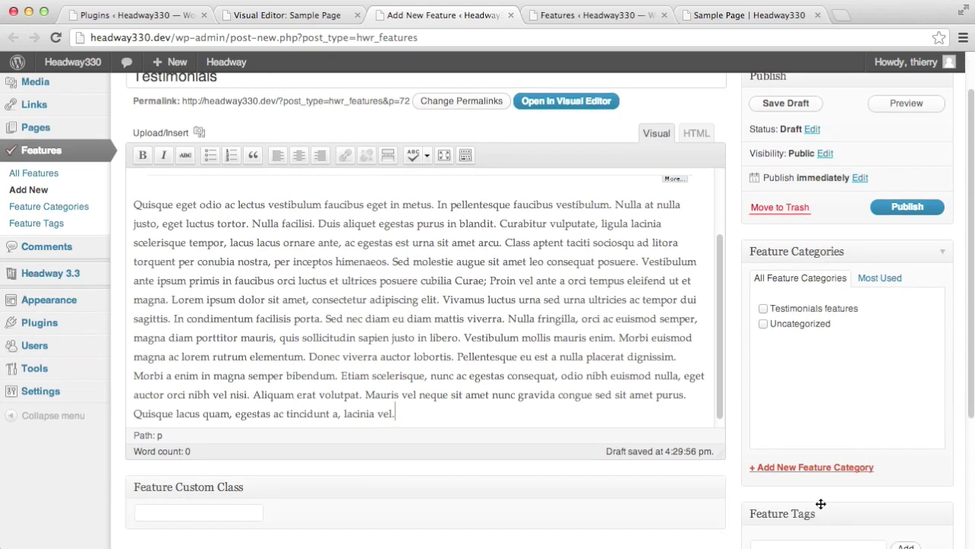
Create a new 'Products' feature category and check it.
left_click(823, 468)
type("Products")
left_click(859, 532)
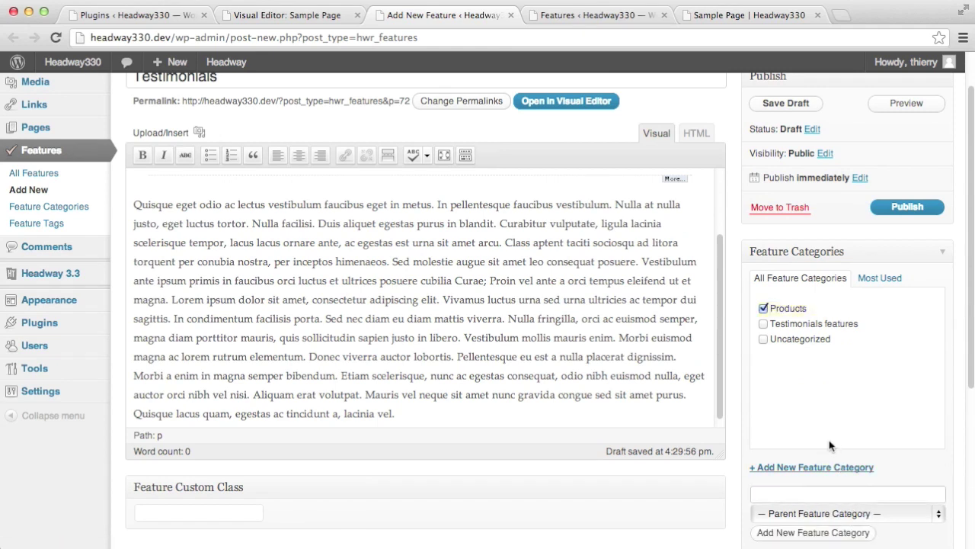
scroll(829, 439, "down", 5)
scroll(836, 449, "down", 2)
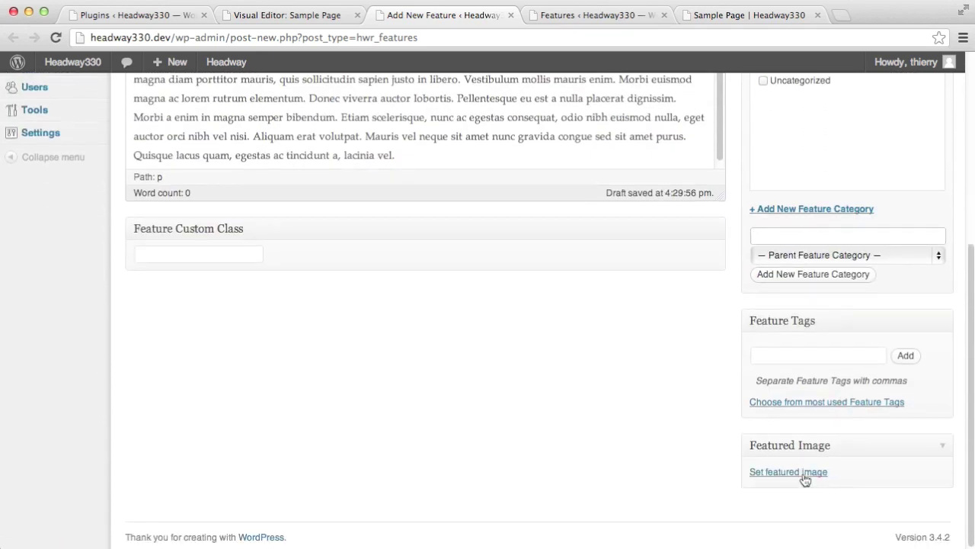
Choose testimonials-header from the Media Library as the Testimonials feature's featured image.
left_click(807, 472)
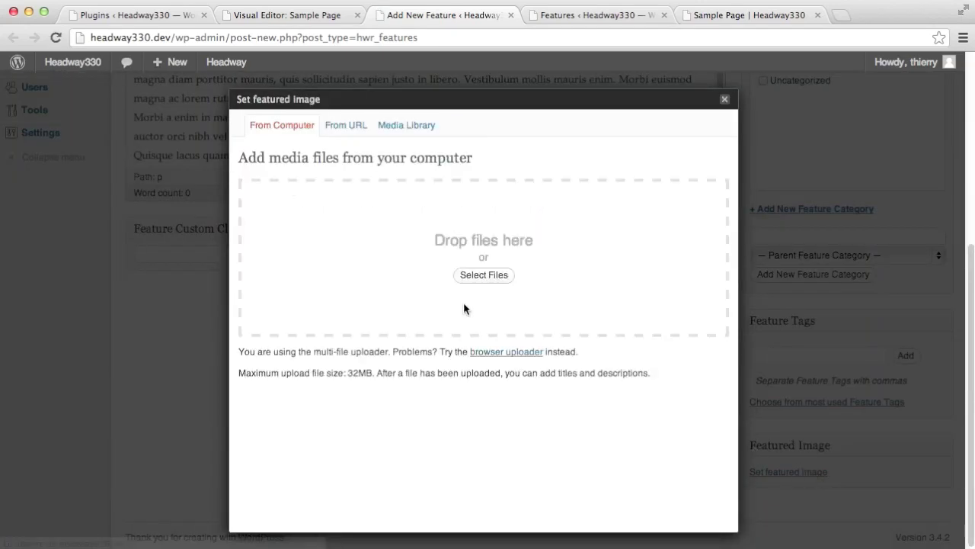
left_click(407, 127)
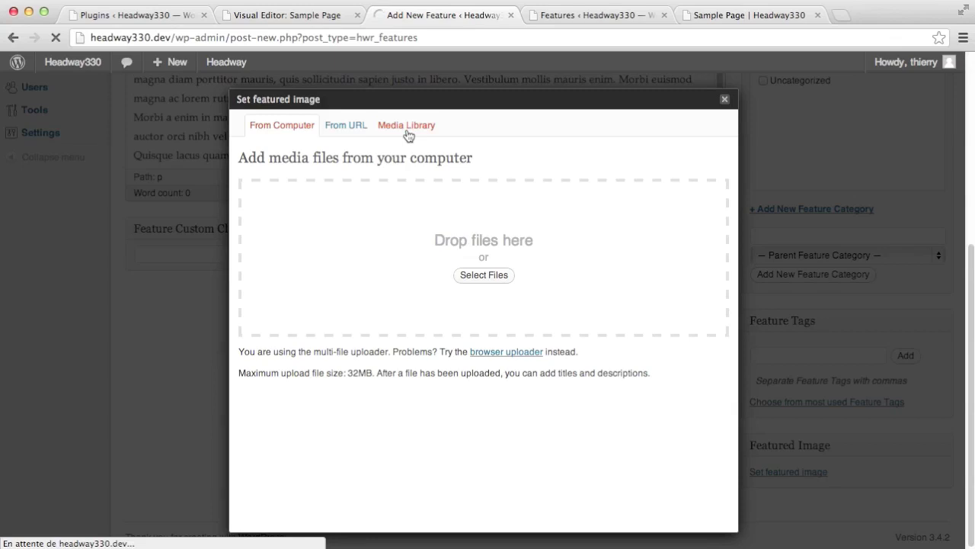
left_click(689, 284)
scroll(431, 396, "down", 8)
left_click(468, 395)
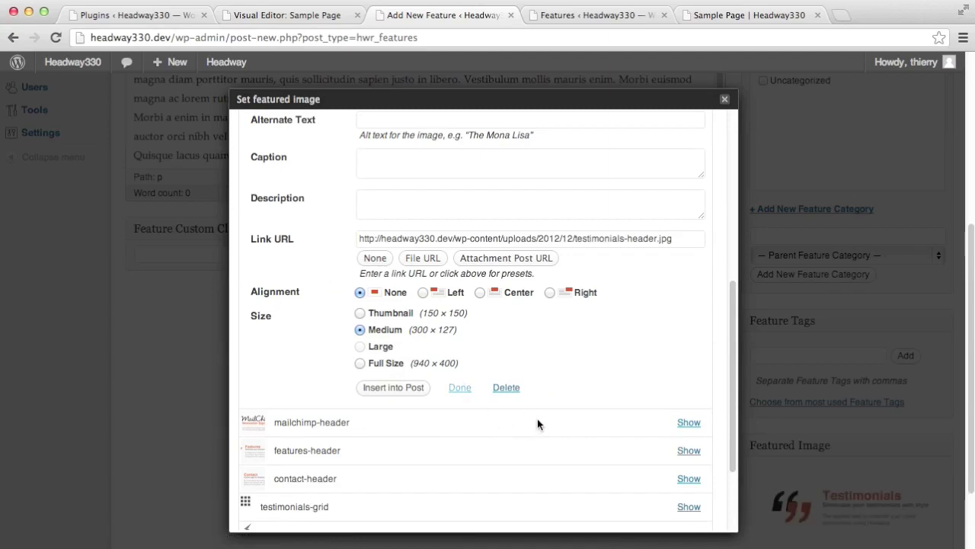
left_click(725, 99)
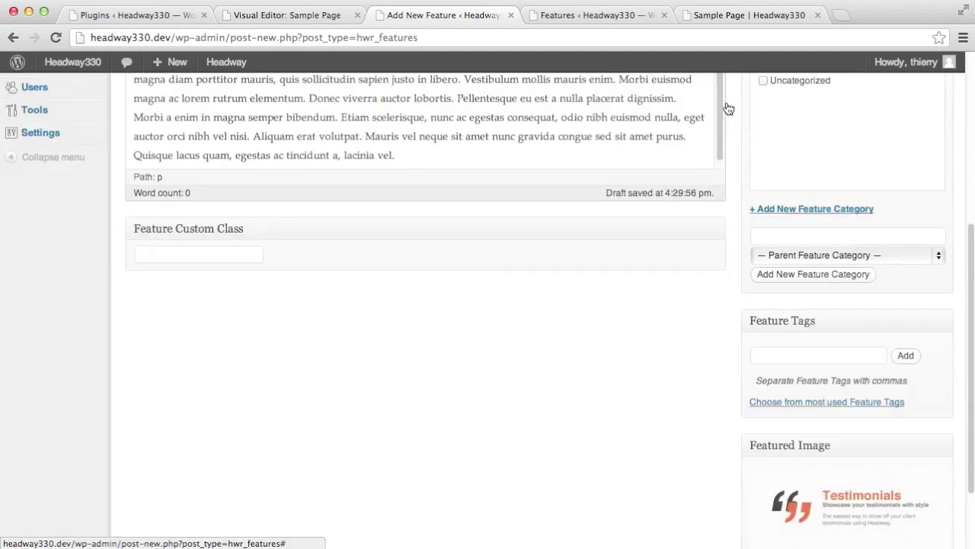
scroll(616, 348, "up", 5)
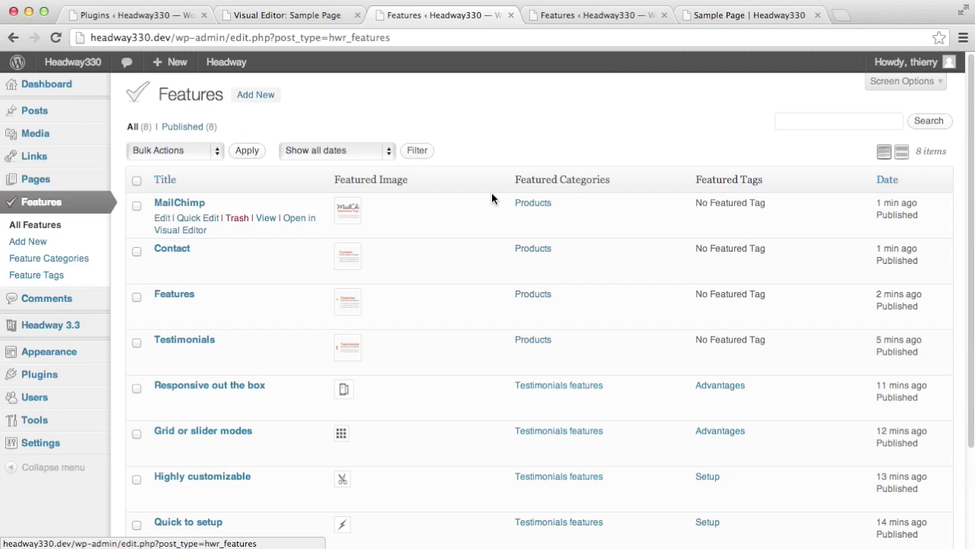
Close the Features tab and scroll the Sample Page preview to see all eight features.
key("super+w")
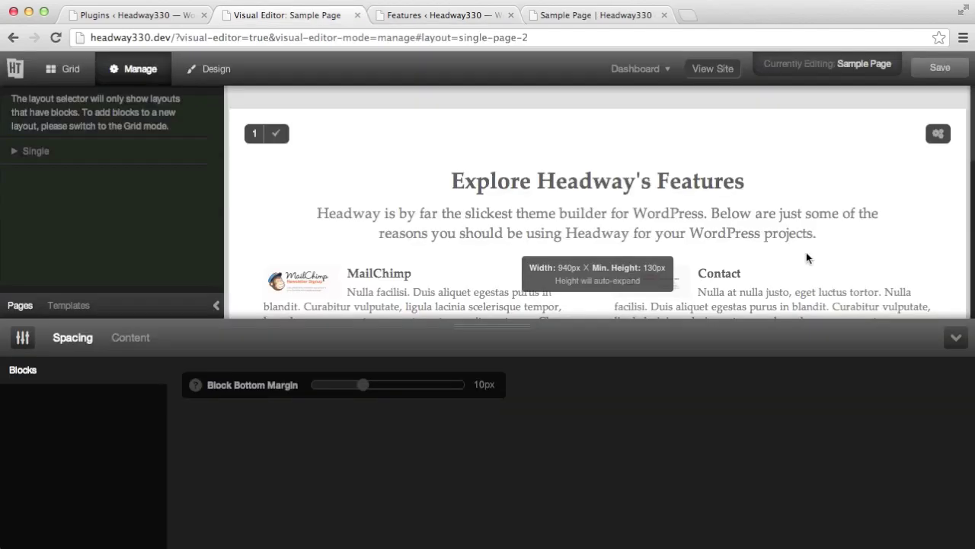
scroll(749, 212, "down", 10)
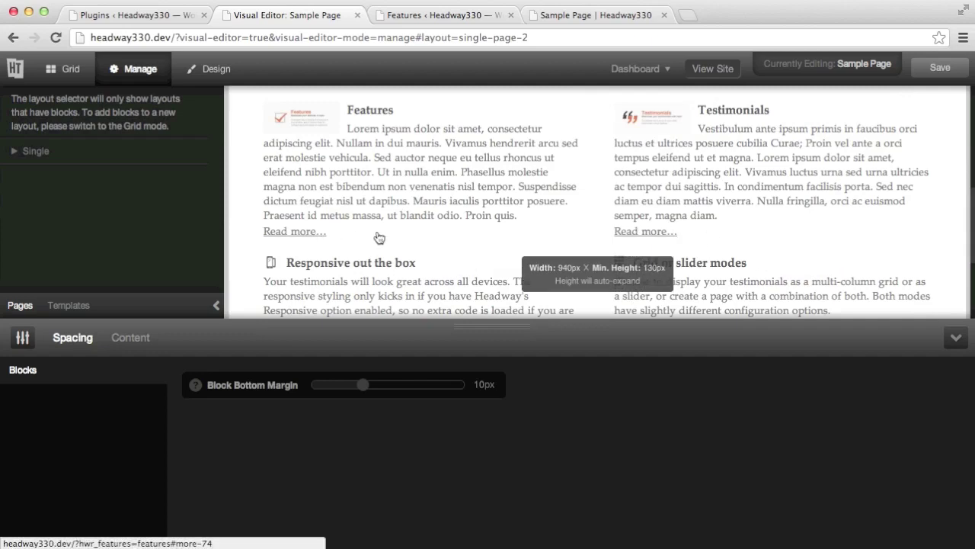
scroll(570, 214, "down", 4)
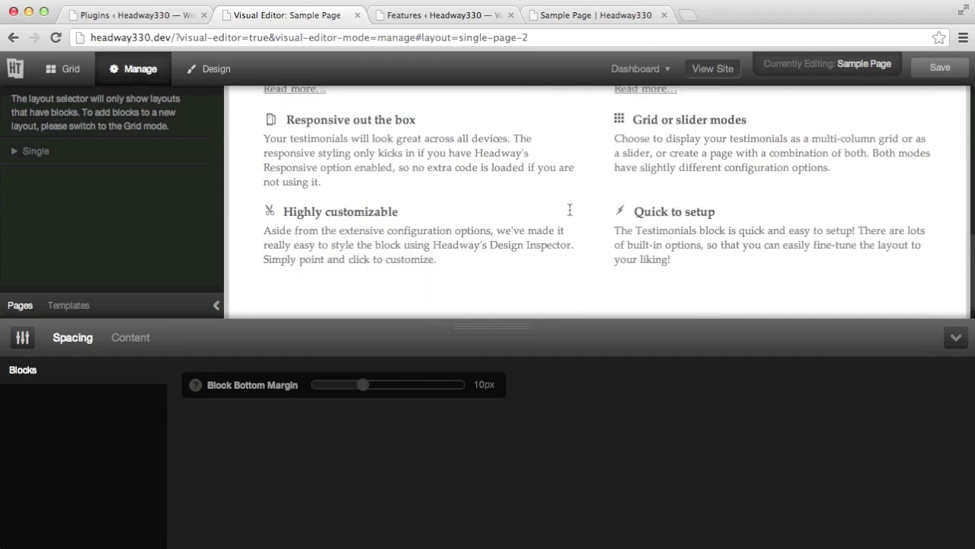
scroll(570, 212, "up", 15)
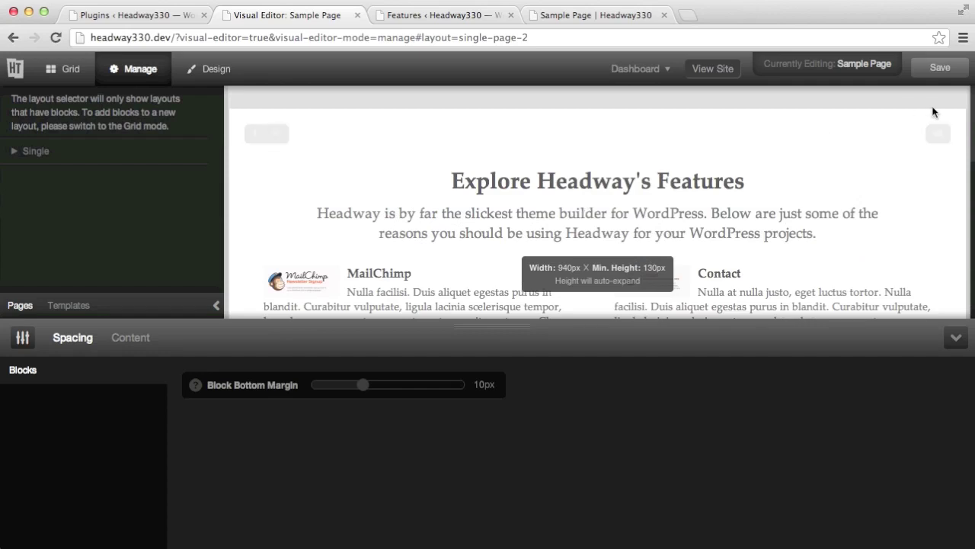
left_click(937, 135)
scroll(419, 433, "down", 4)
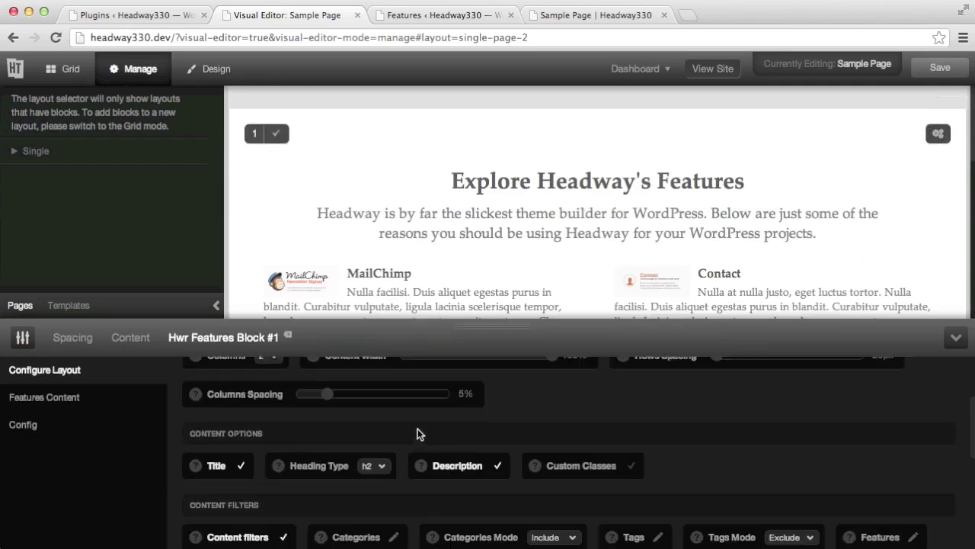
scroll(374, 461, "down", 2)
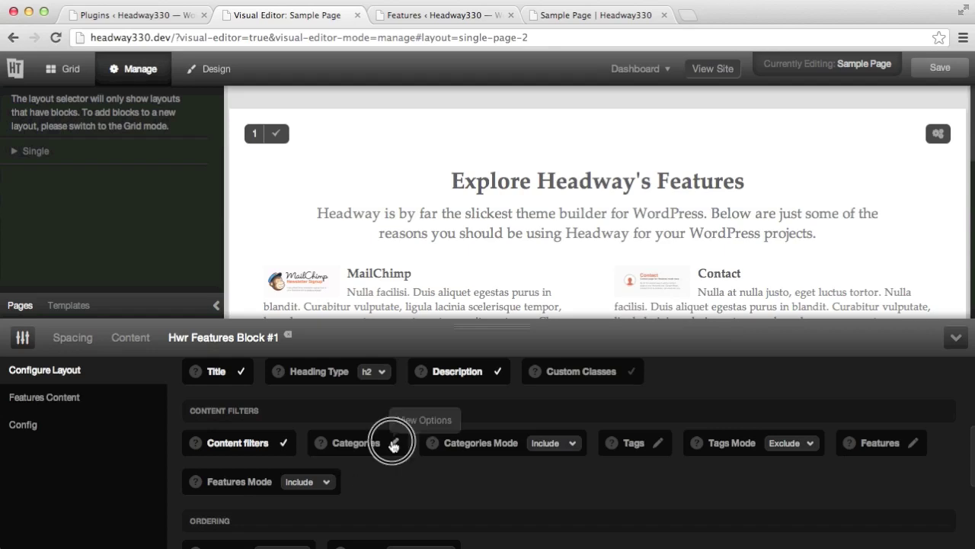
left_click(393, 442)
left_click(341, 305)
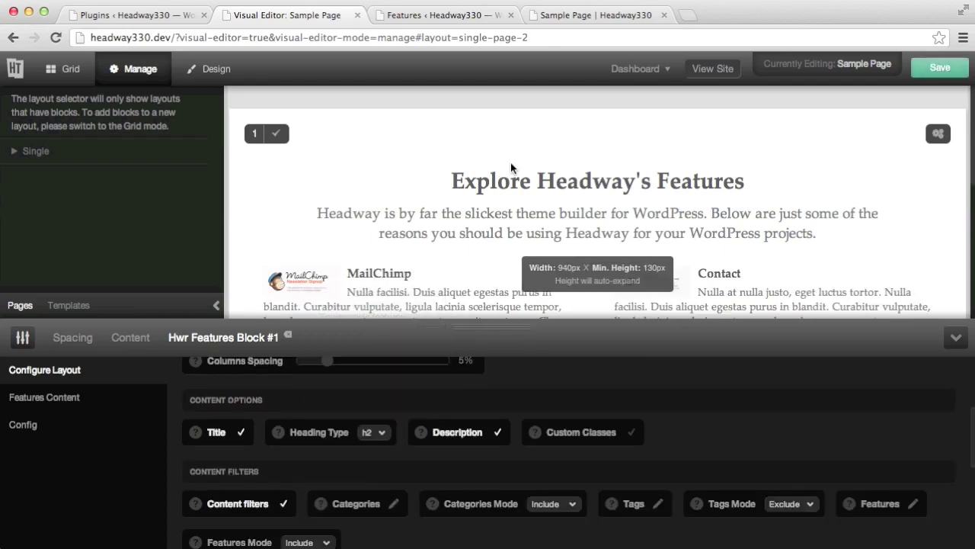
scroll(510, 163, "down", 10)
scroll(511, 162, "up", 5)
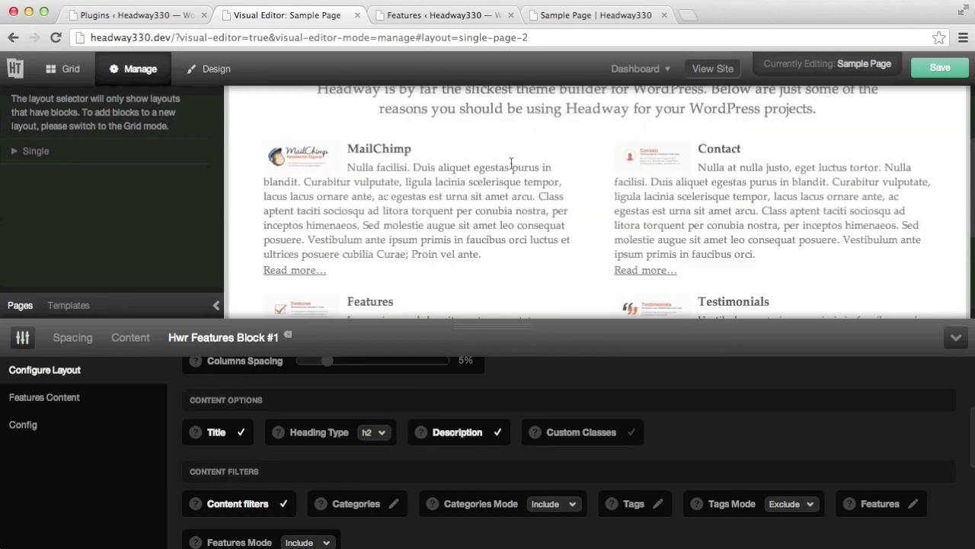
scroll(511, 162, "up", 3)
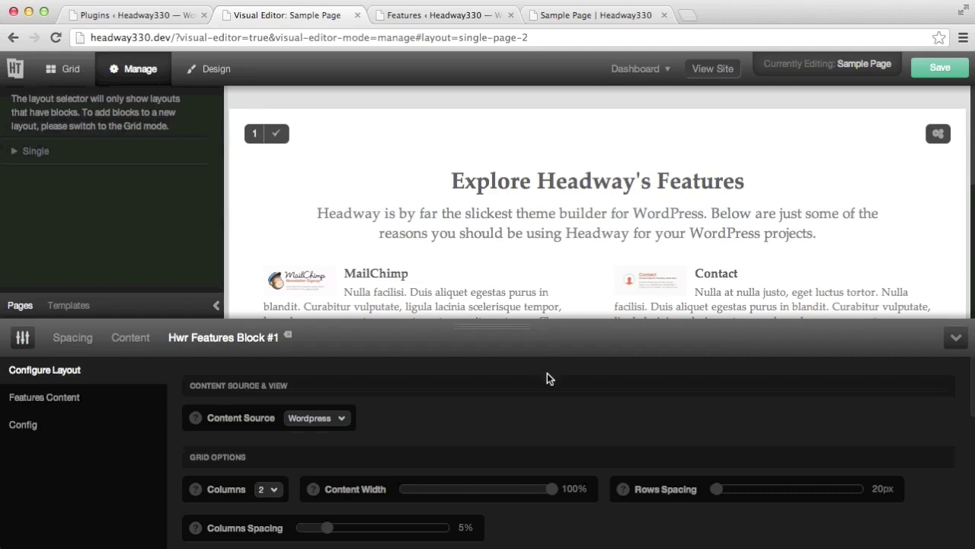
scroll(547, 384, "down", 5)
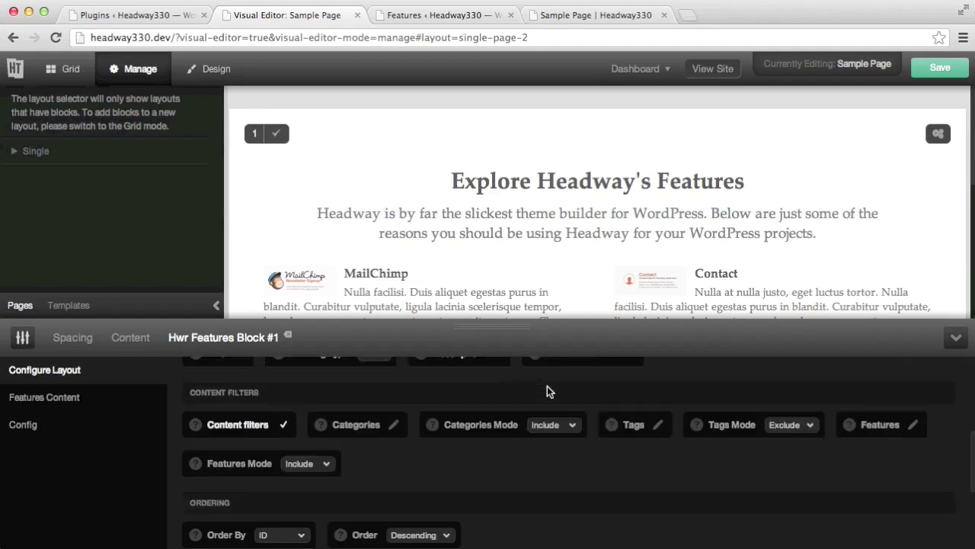
scroll(549, 392, "down", 2)
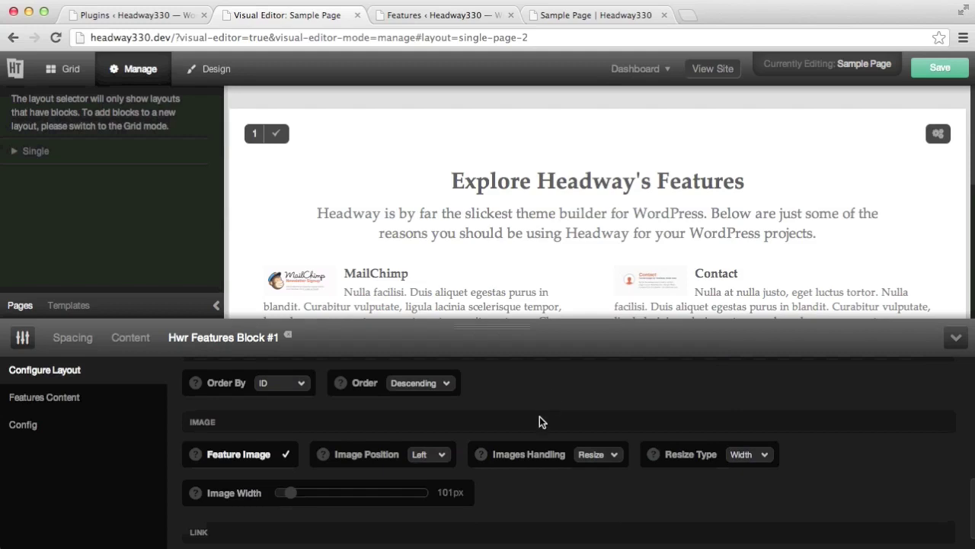
Crop the feature images to 98 px wide by 93 px high, save, and close the Features tab.
left_click(591, 454)
left_click(594, 466)
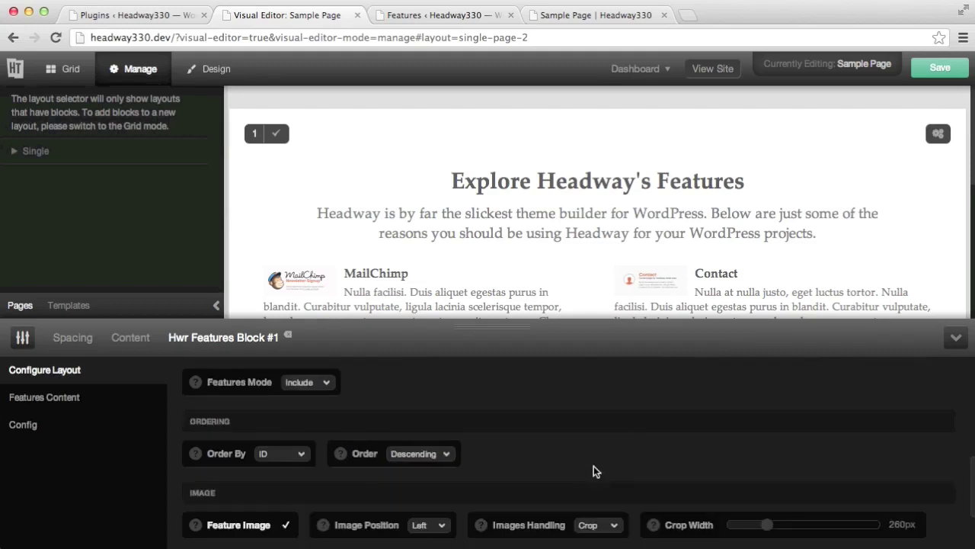
scroll(772, 472, "down", 1)
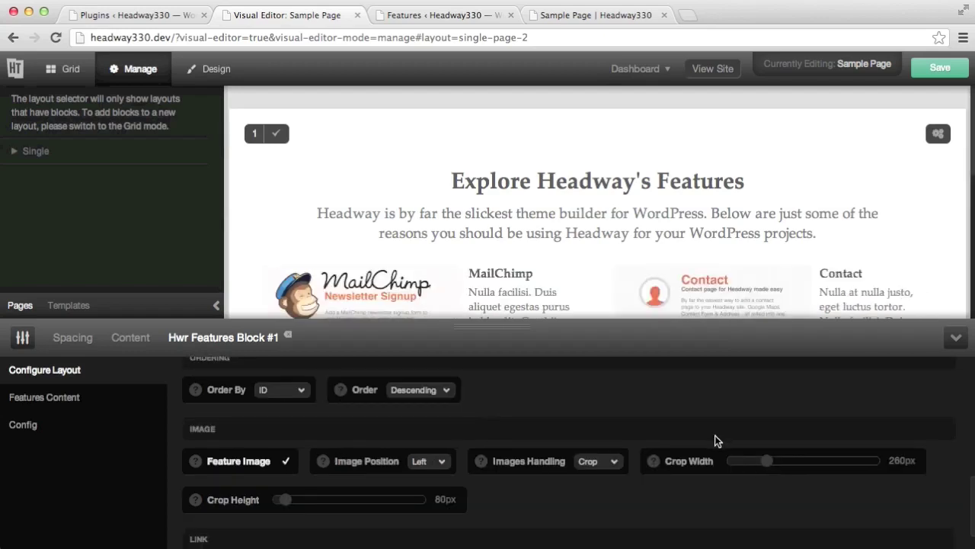
left_click(739, 433)
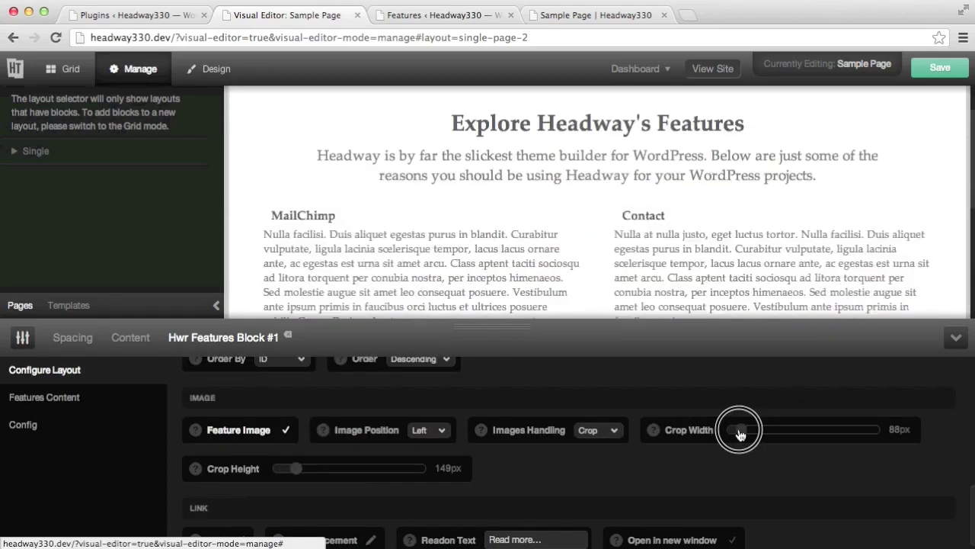
left_click_drag(740, 434, 742, 434)
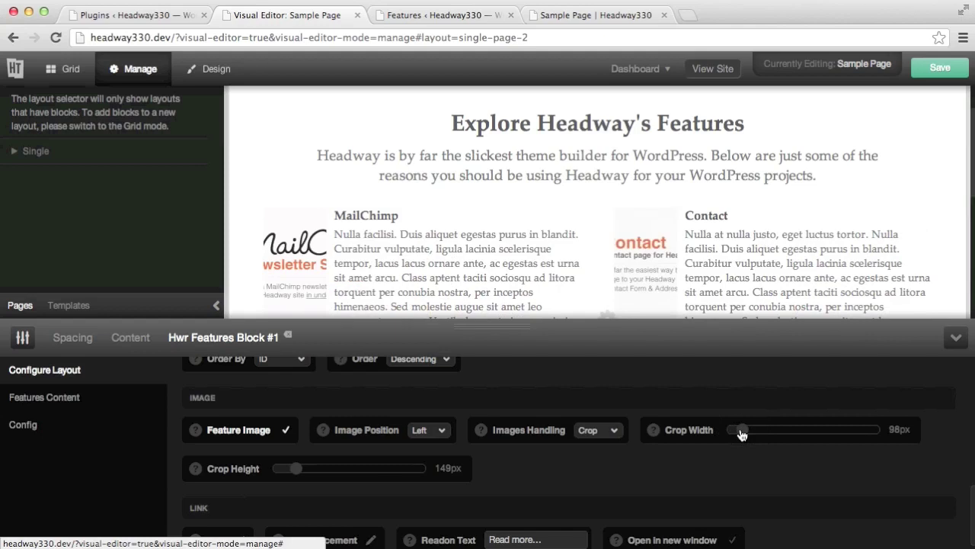
left_click_drag(298, 467, 287, 471)
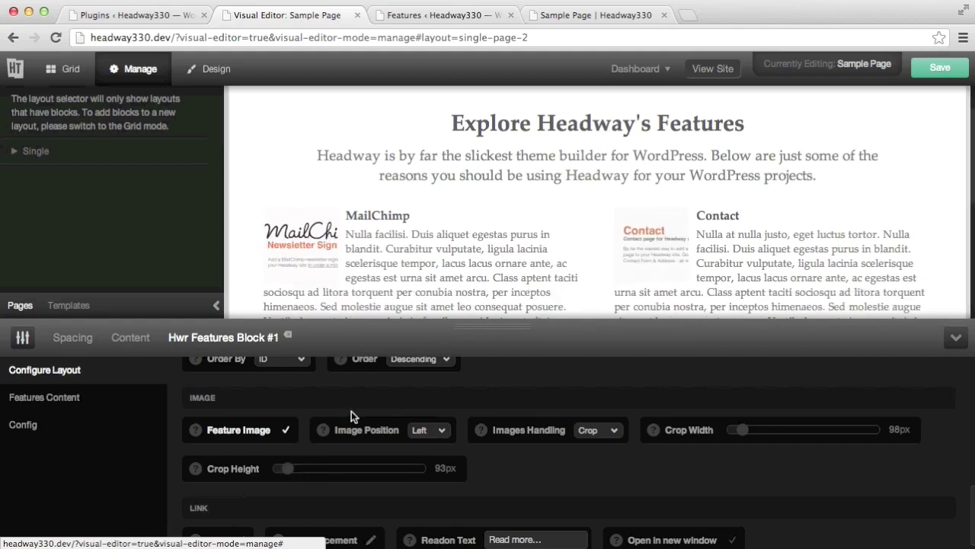
left_click(942, 68)
middle_click(457, 20)
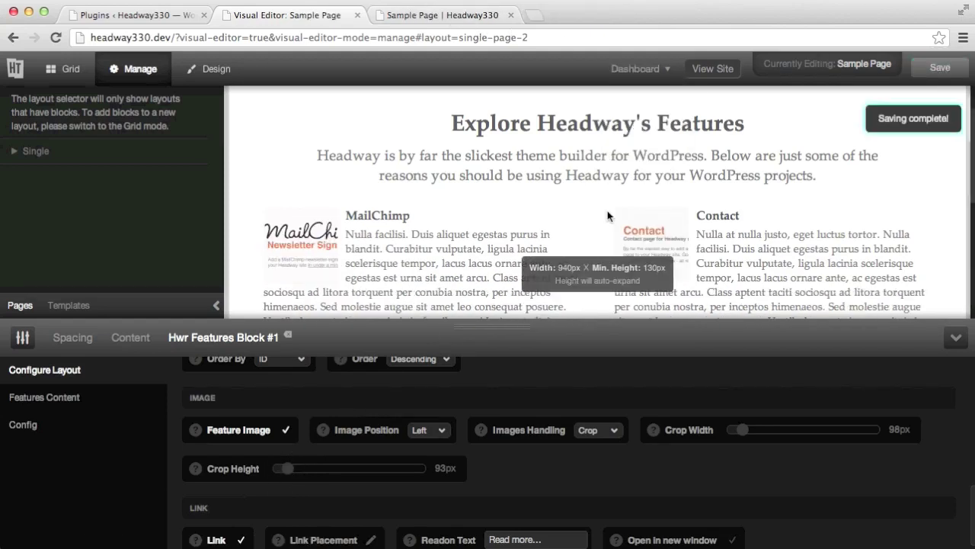
Reload the Sample Page to check the features grid, view MailChimp's full page, then return to the editor.
left_click(457, 16)
key("super+r")
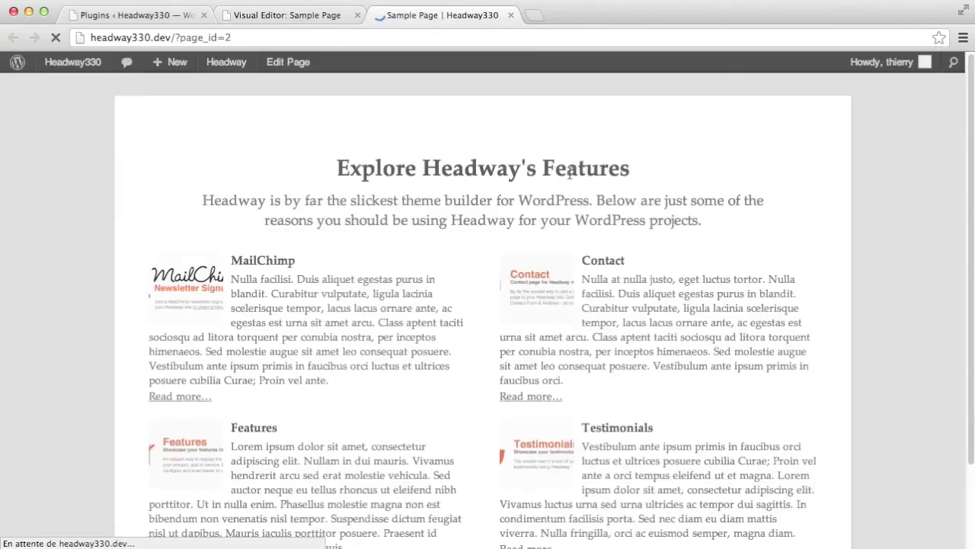
scroll(569, 172, "down", 3)
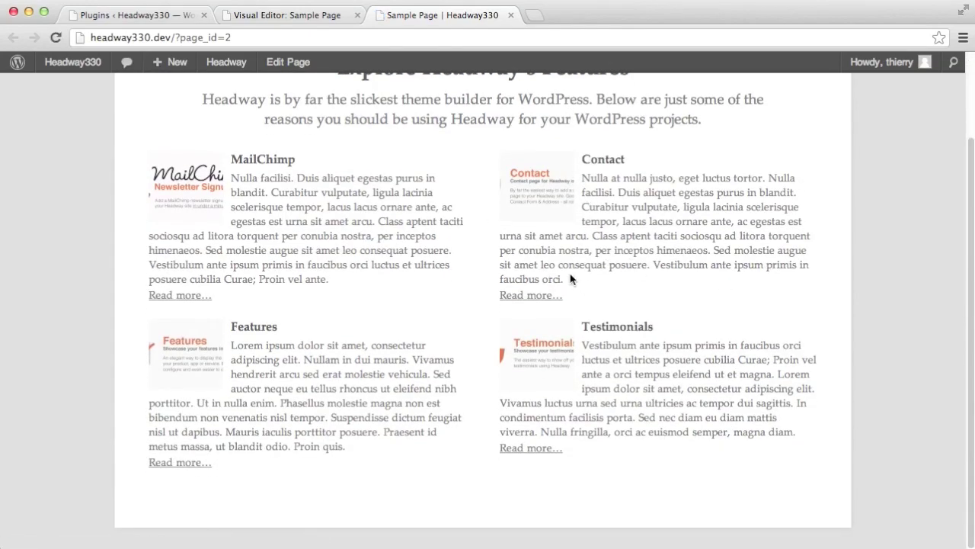
left_click(201, 298)
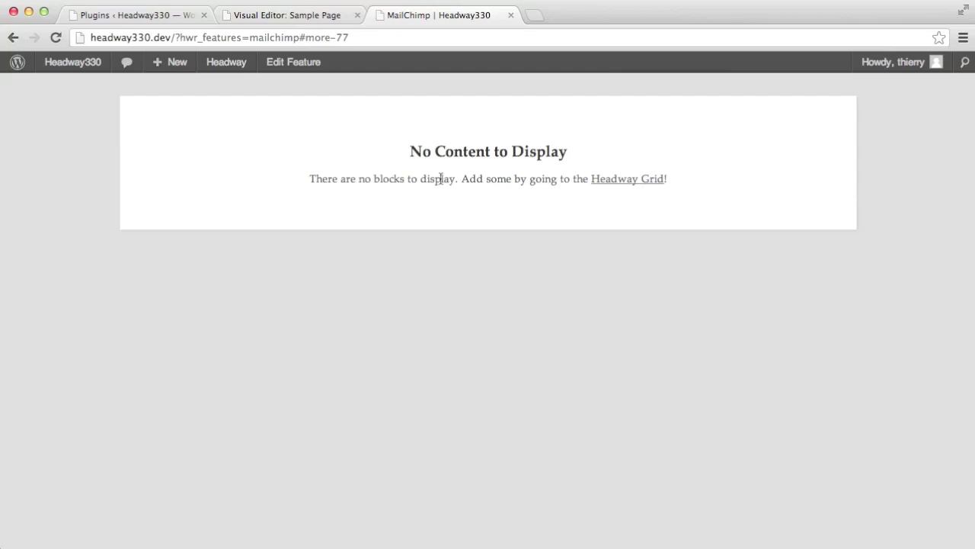
left_click(271, 16)
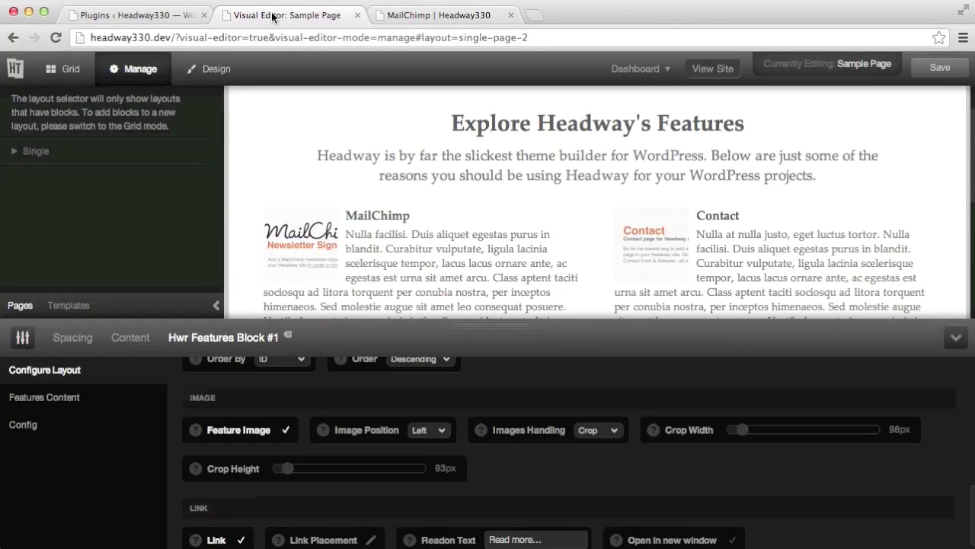
Enter Grid mode on the Sample Page layout showing MailChimp and Contact with 98×93 px images.
left_click(52, 70)
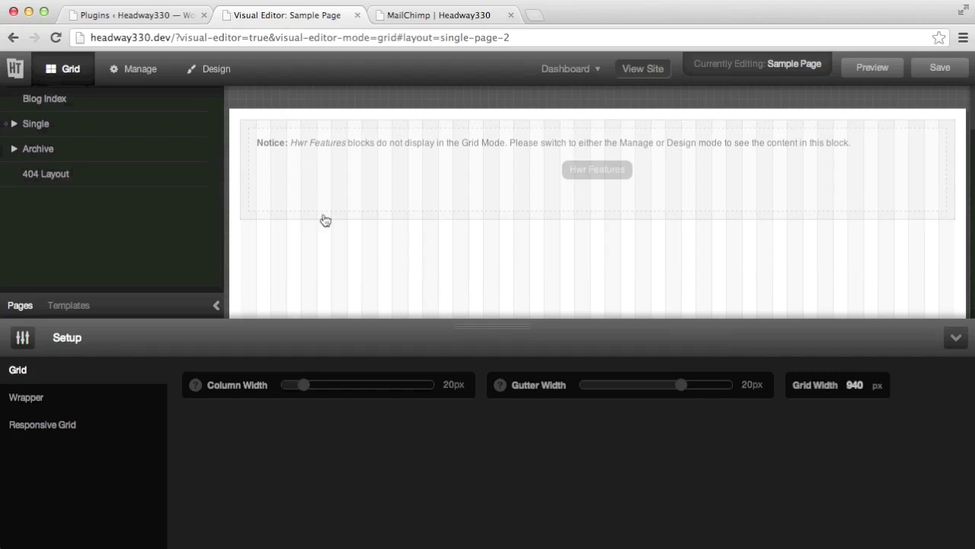
Edit the single Feature layout, skip the wizard, draw a top Features block, and save.
left_click(77, 124)
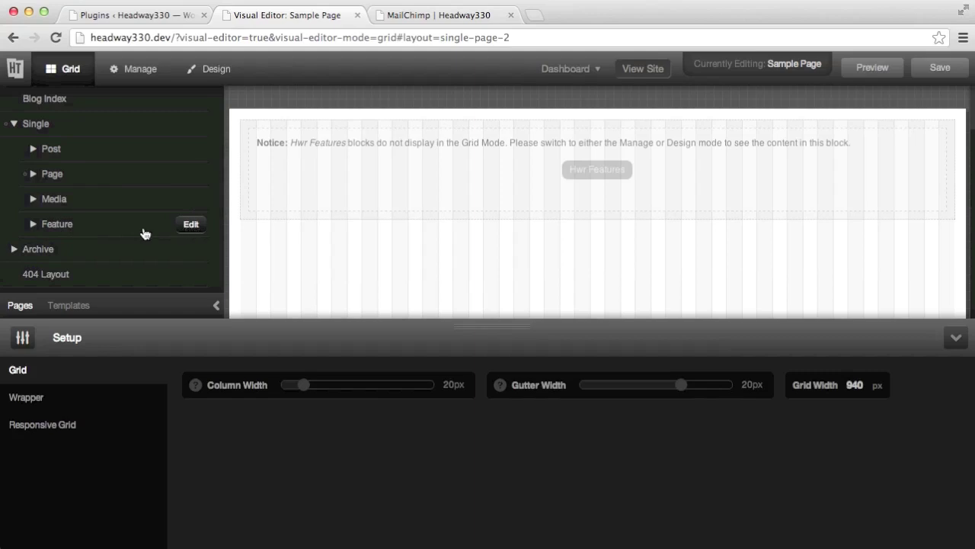
left_click(34, 225)
left_click(187, 225)
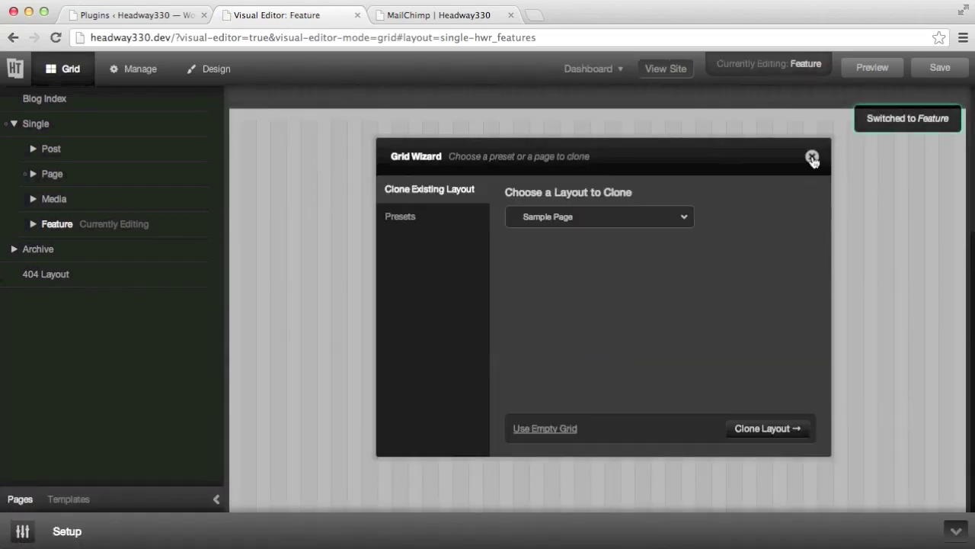
left_click(812, 158)
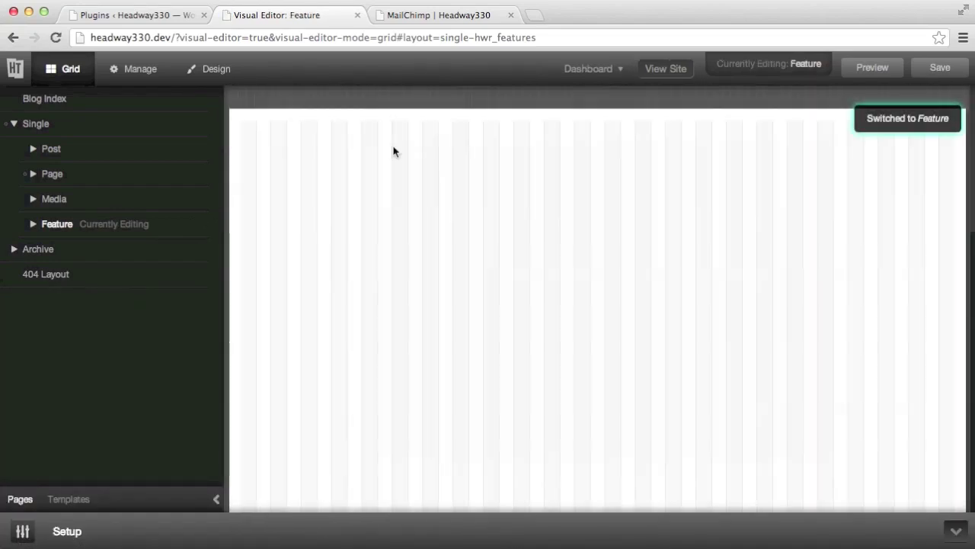
left_click_drag(241, 119, 962, 185)
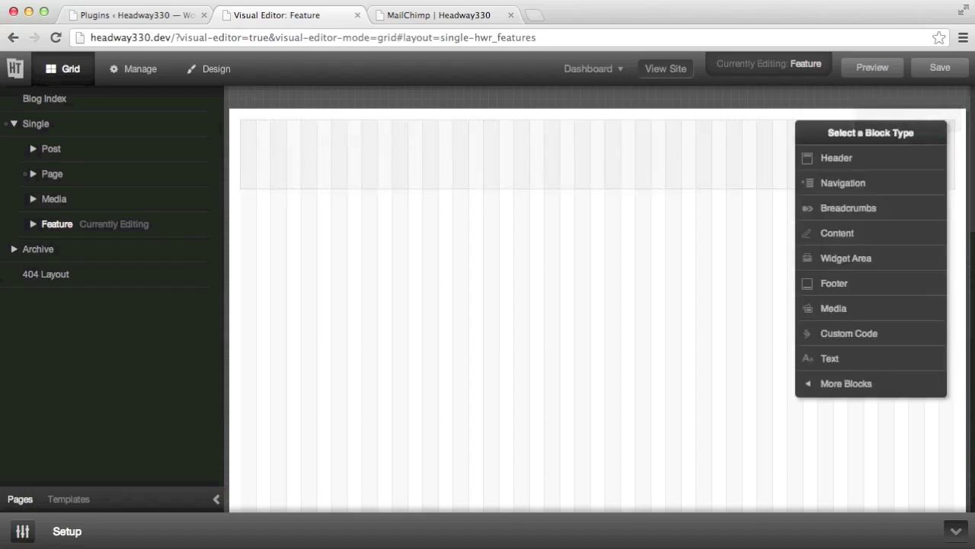
mouse_move(847, 383)
left_click(722, 385)
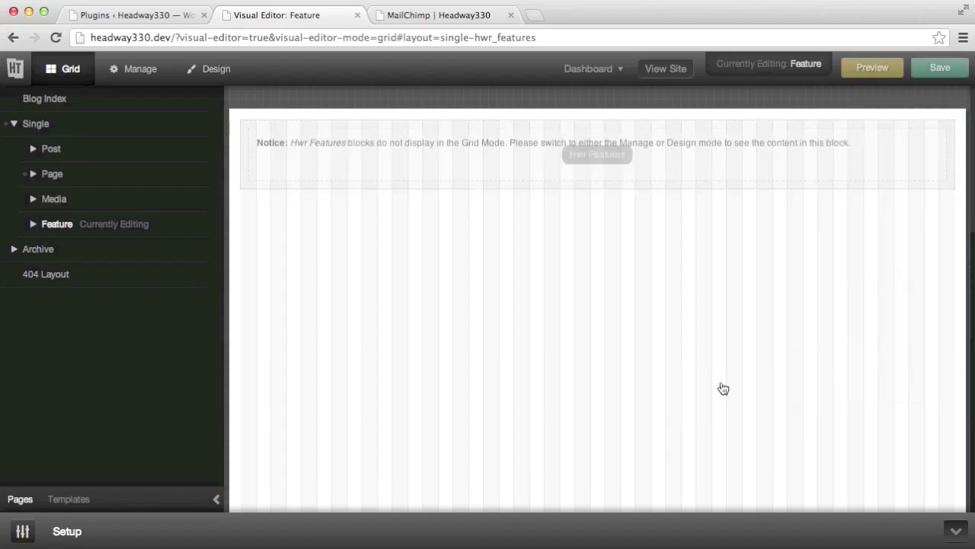
left_click(933, 67)
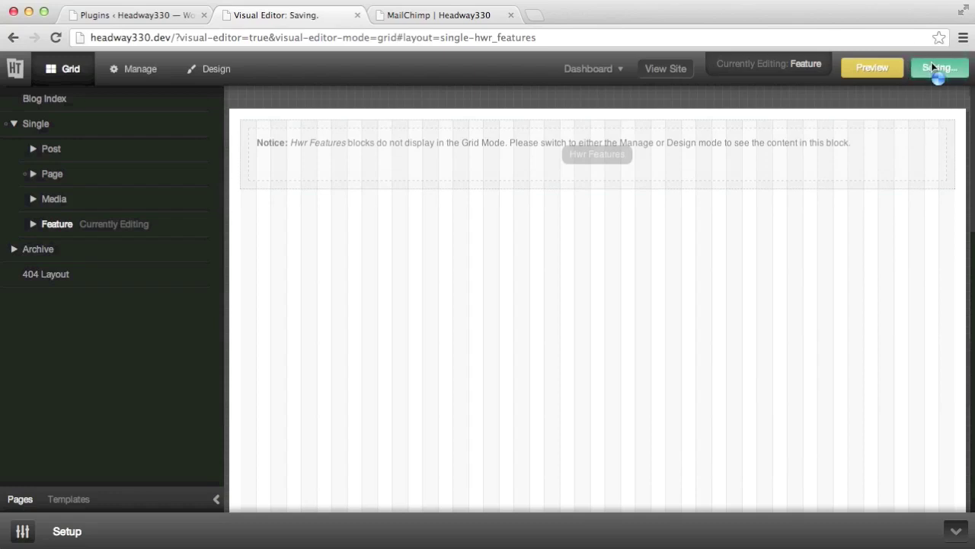
Switch the Feature layout to Manage mode, expand Single, and scroll through the MailChimp preview.
left_click(126, 69)
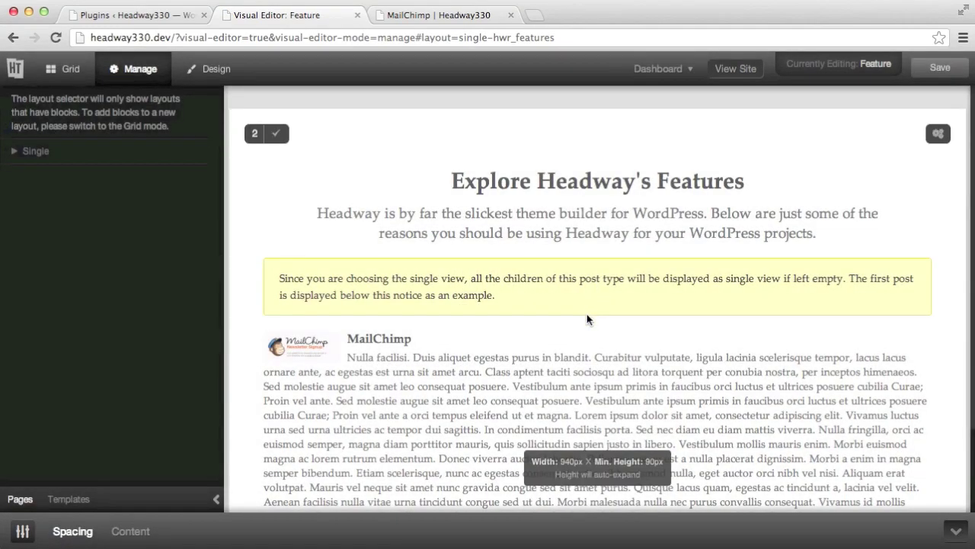
left_click(34, 151)
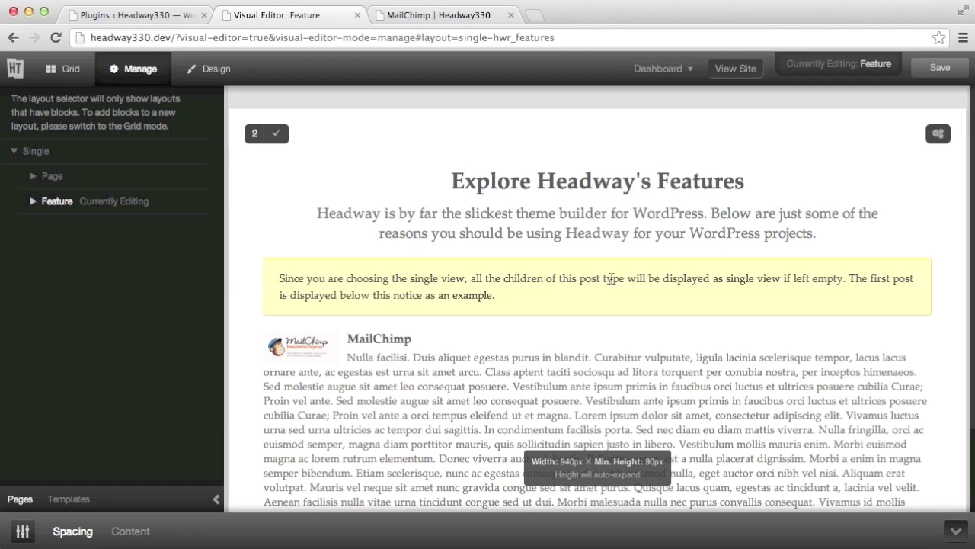
scroll(594, 319, "down", 3)
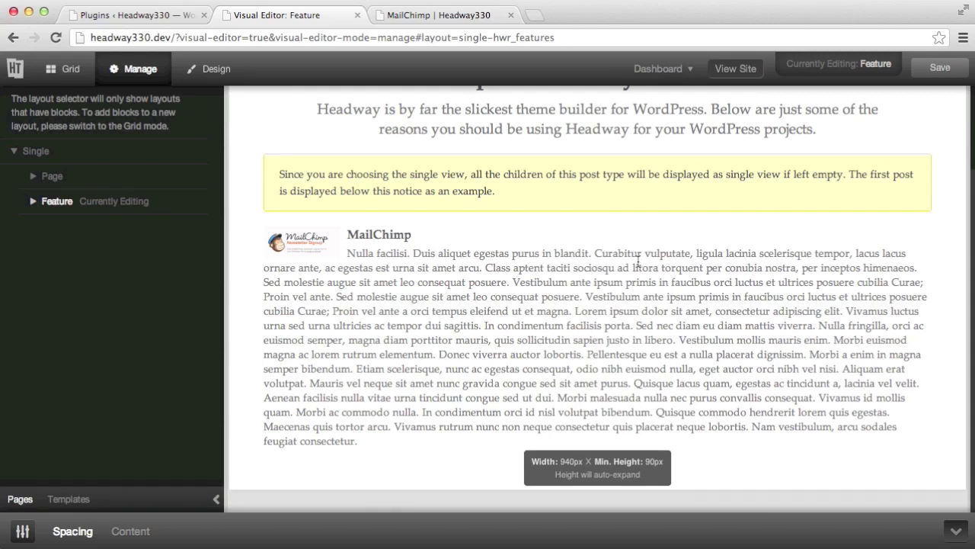
scroll(639, 262, "up", 3)
Open the Features block's options and keep its view set to Single View.
left_click(937, 129)
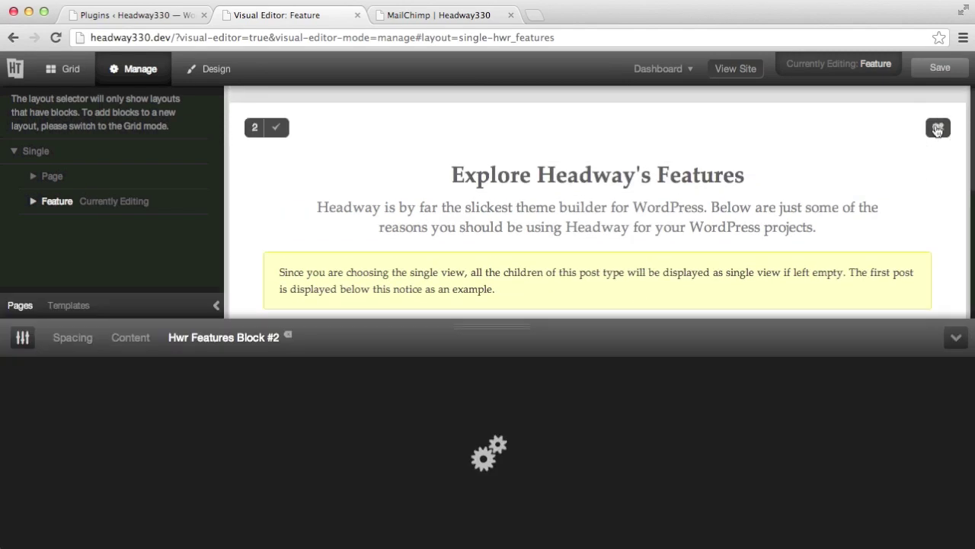
scroll(604, 218, "down", 1)
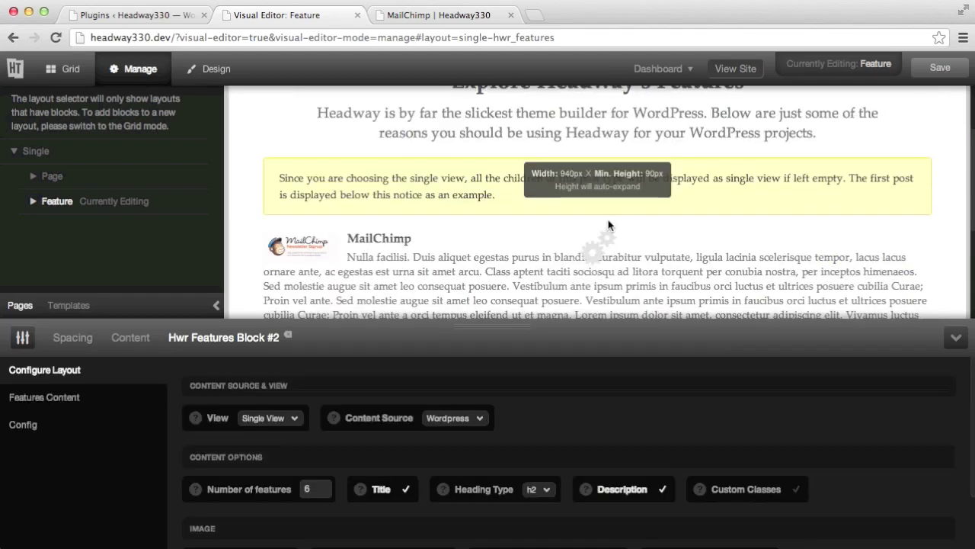
scroll(608, 220, "down", 3)
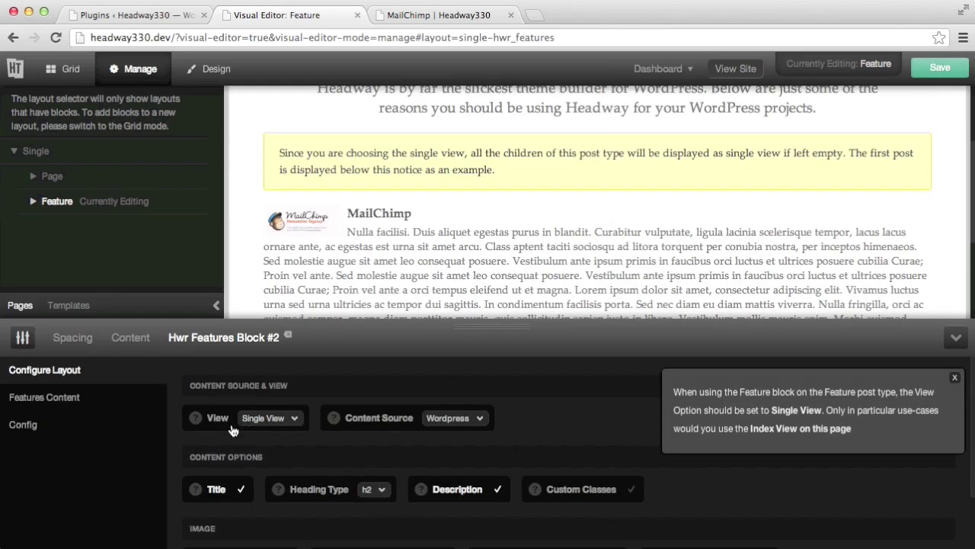
left_click(276, 419)
left_click(278, 419)
scroll(356, 458, "down", 2)
scroll(354, 464, "down", 4)
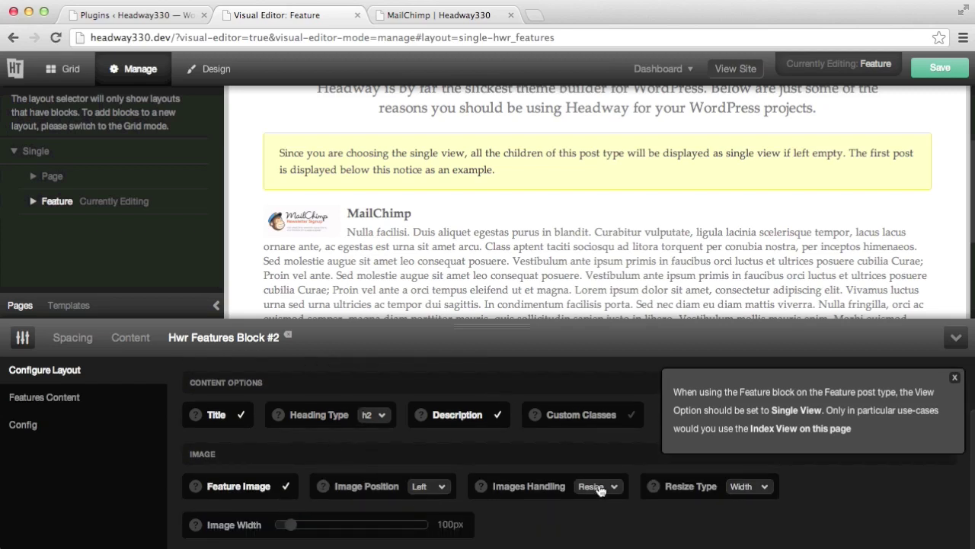
Set the block's image handling to None and open the live Sample Page in a new tab.
left_click(599, 486)
scroll(597, 480, "up", 2)
left_click(597, 470)
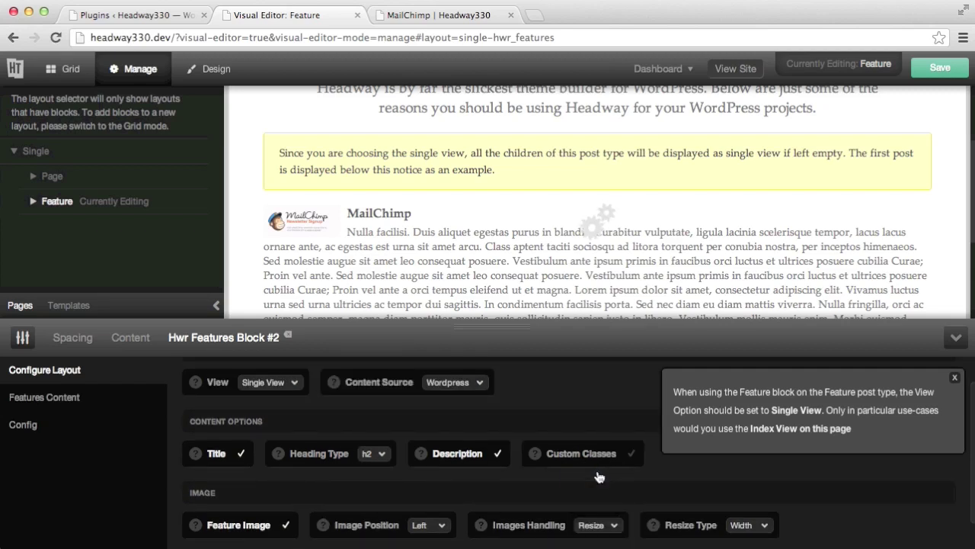
scroll(571, 464, "up", 1)
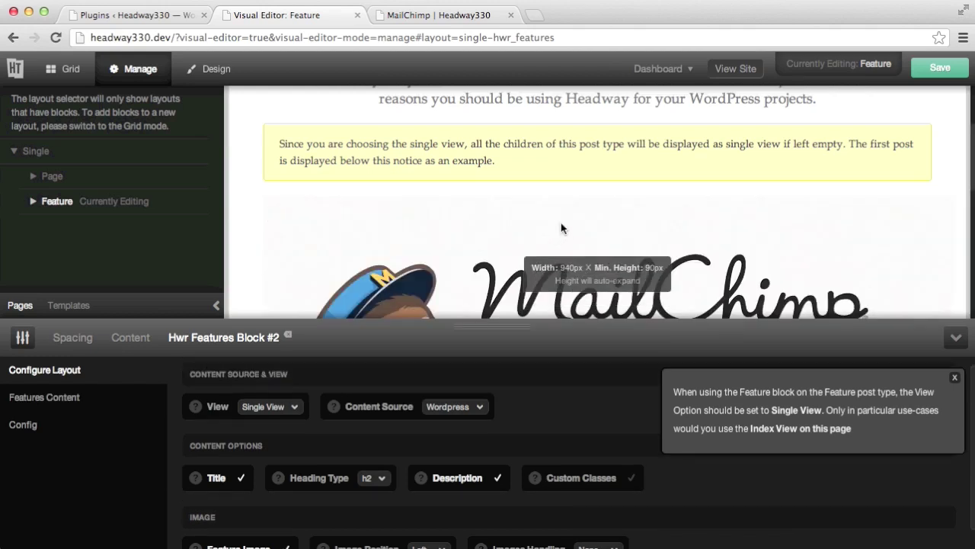
scroll(561, 222, "down", 3)
scroll(561, 222, "down", 2)
scroll(561, 222, "down", 5)
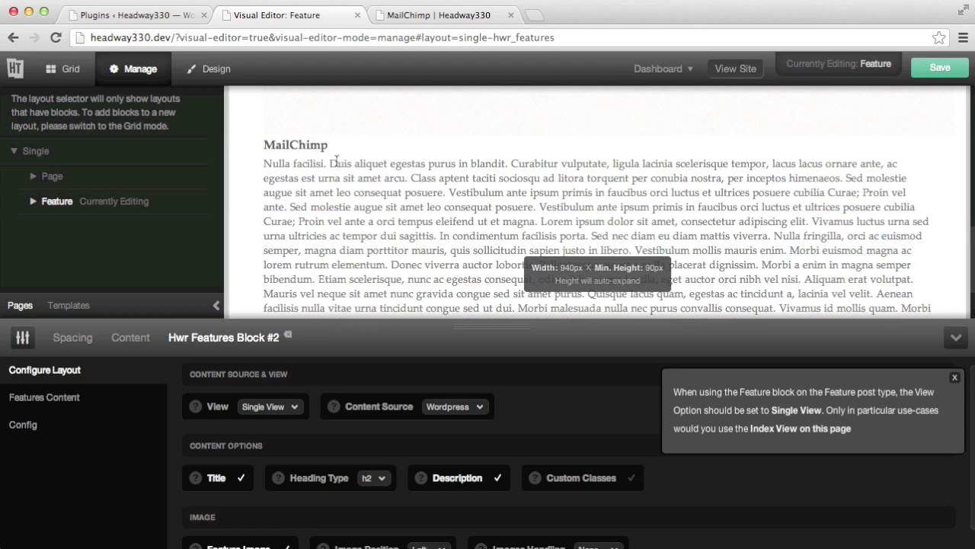
scroll(366, 186, "down", 3)
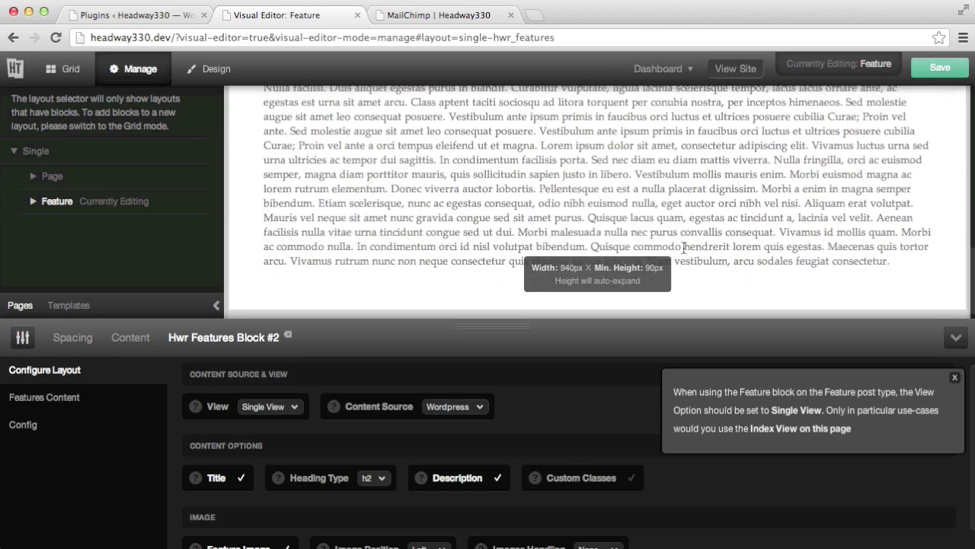
left_click(736, 68)
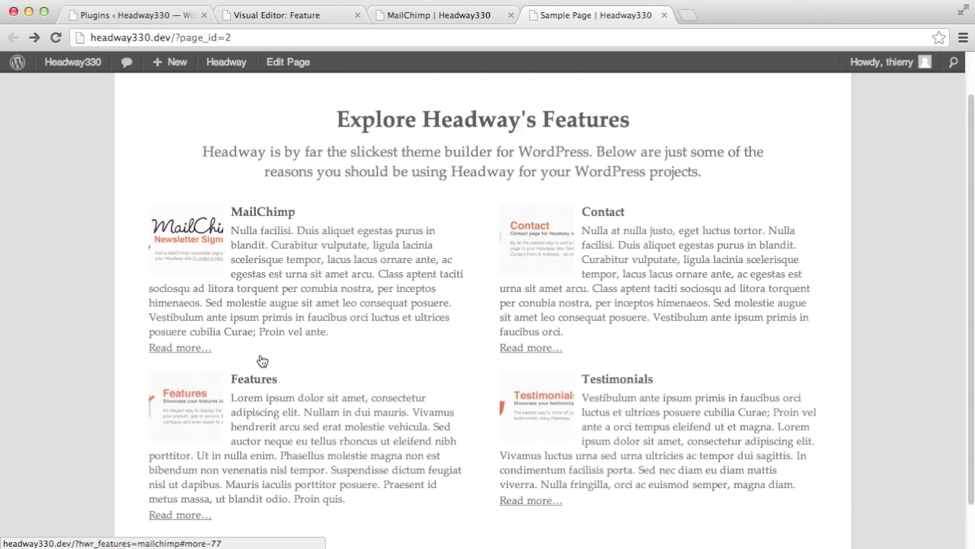
Open the MailChimp and Contact feature pages via Read more…, going back after each.
left_click(199, 356)
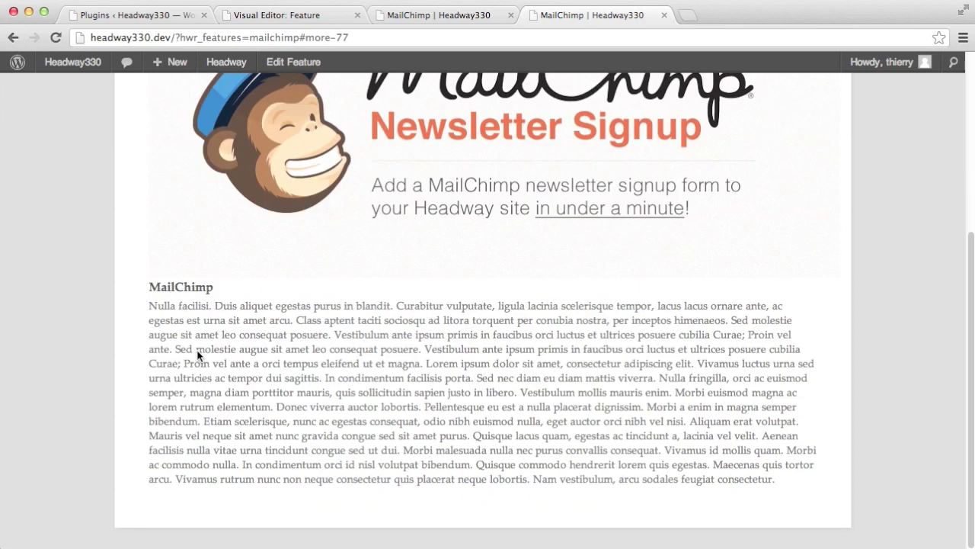
scroll(196, 355, "up", 5)
scroll(232, 356, "down", 4)
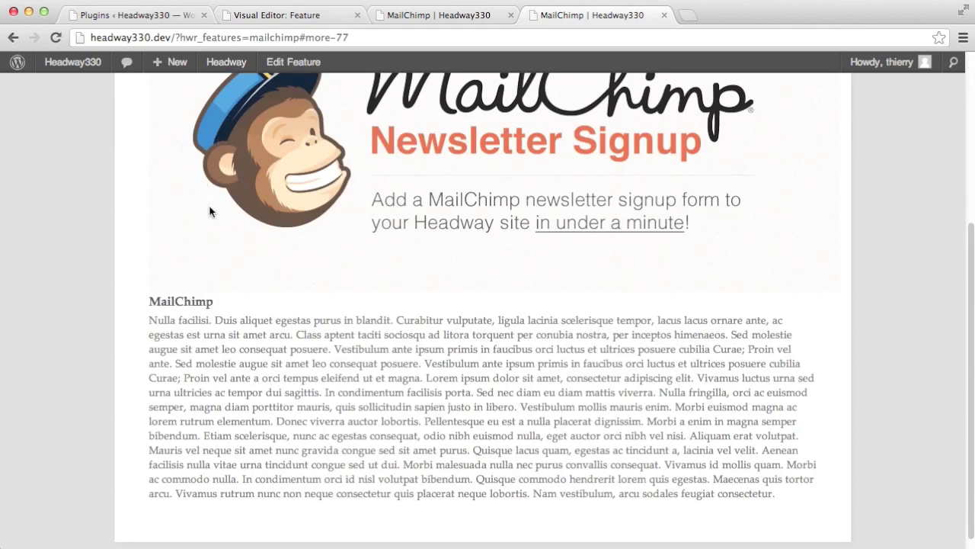
left_click(13, 37)
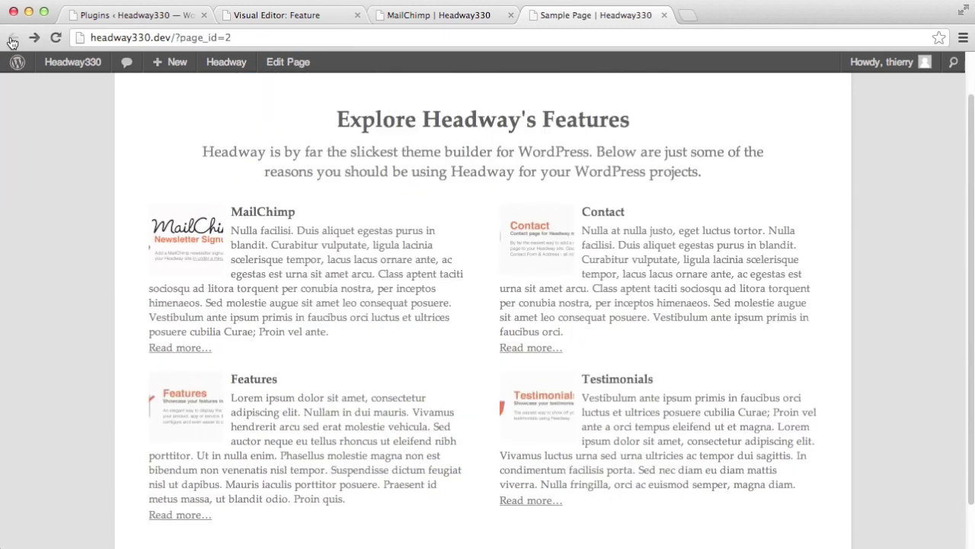
left_click(532, 348)
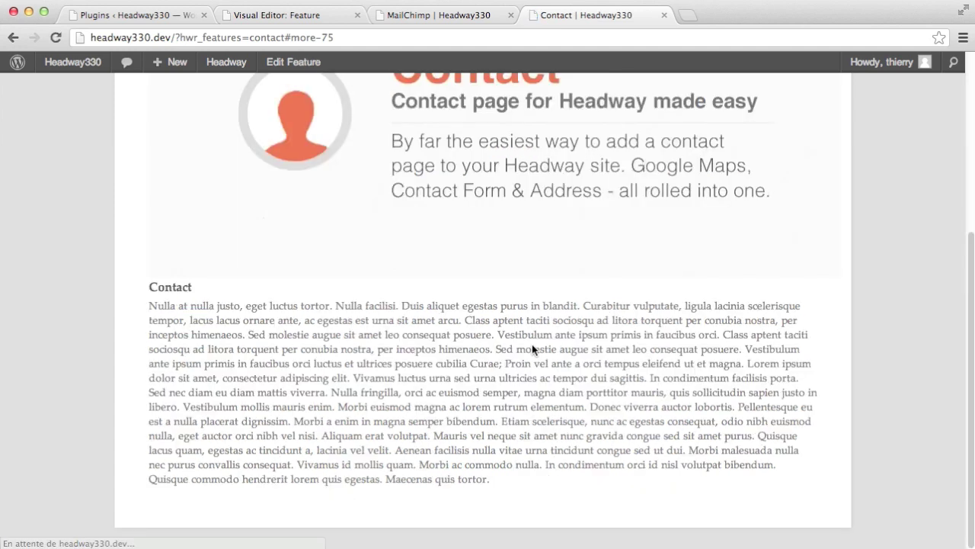
scroll(527, 352, "up", 3)
scroll(522, 345, "down", 2)
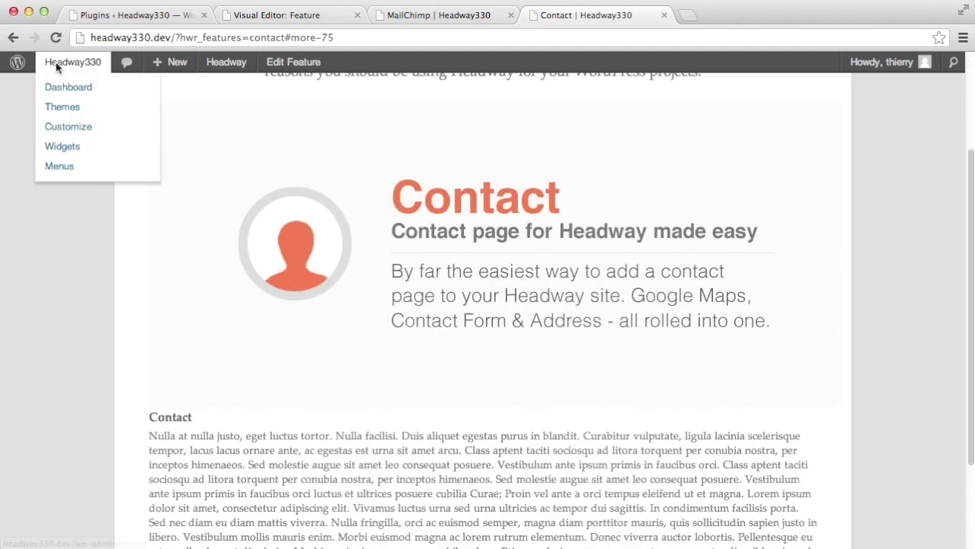
left_click(14, 39)
Check the Features feature page, go back, and return to the Visual Editor tab.
scroll(210, 457, "down", 2)
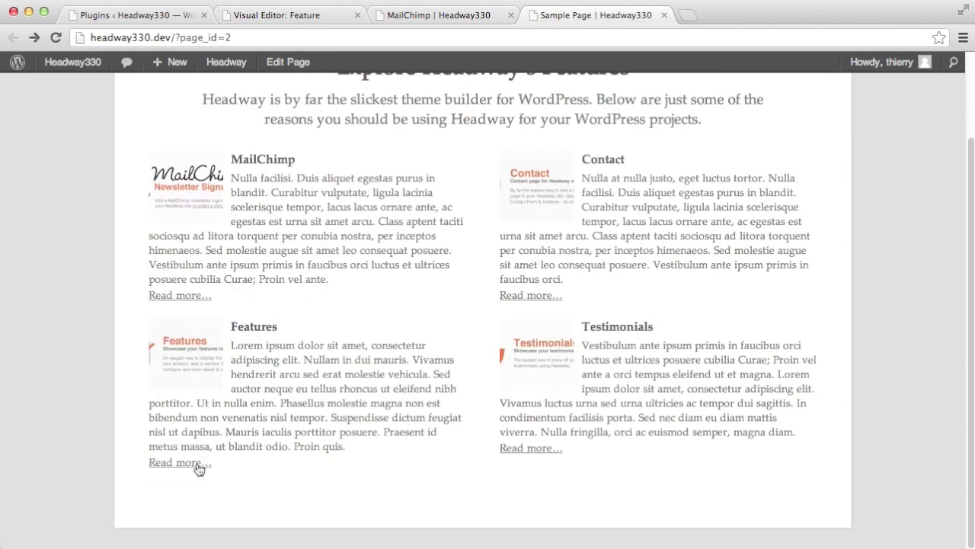
left_click(266, 468)
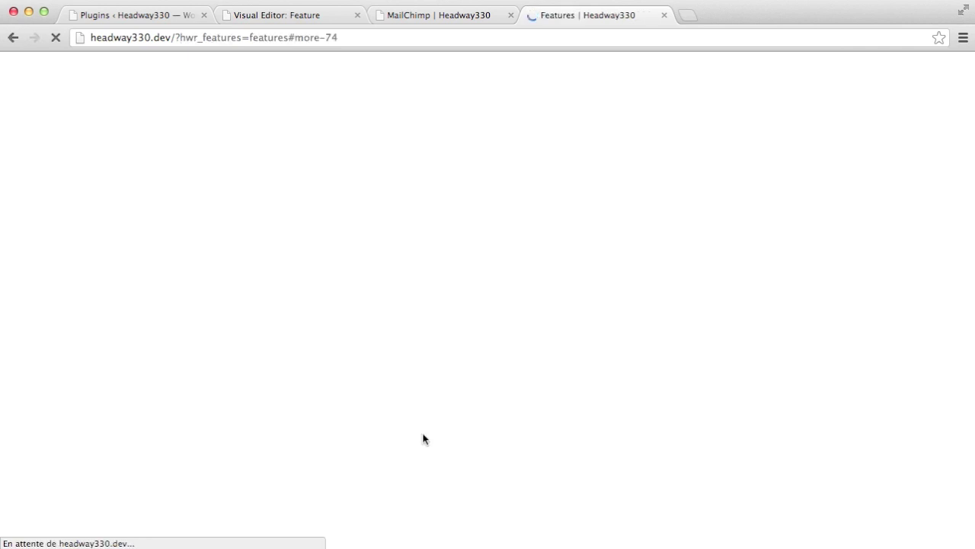
scroll(433, 421, "up", 3)
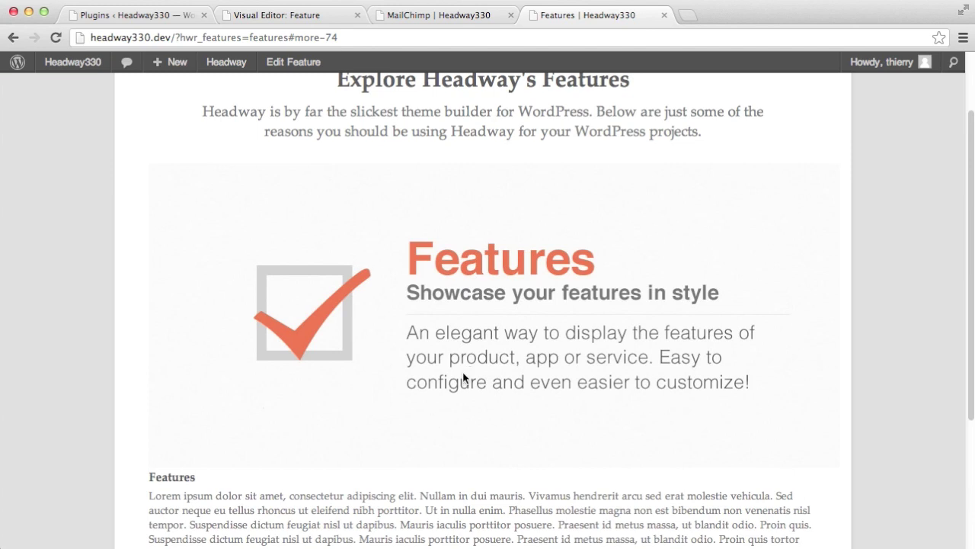
left_click(14, 38)
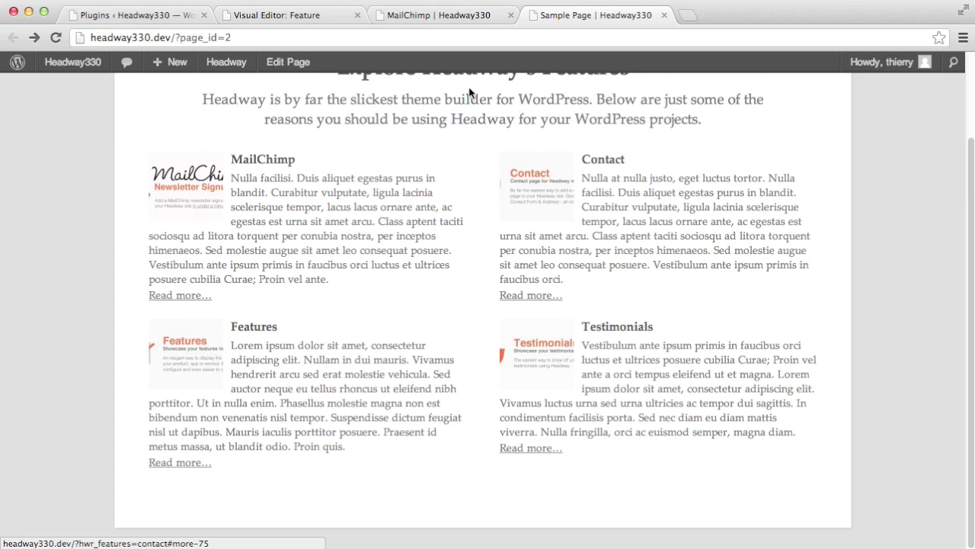
left_click(311, 14)
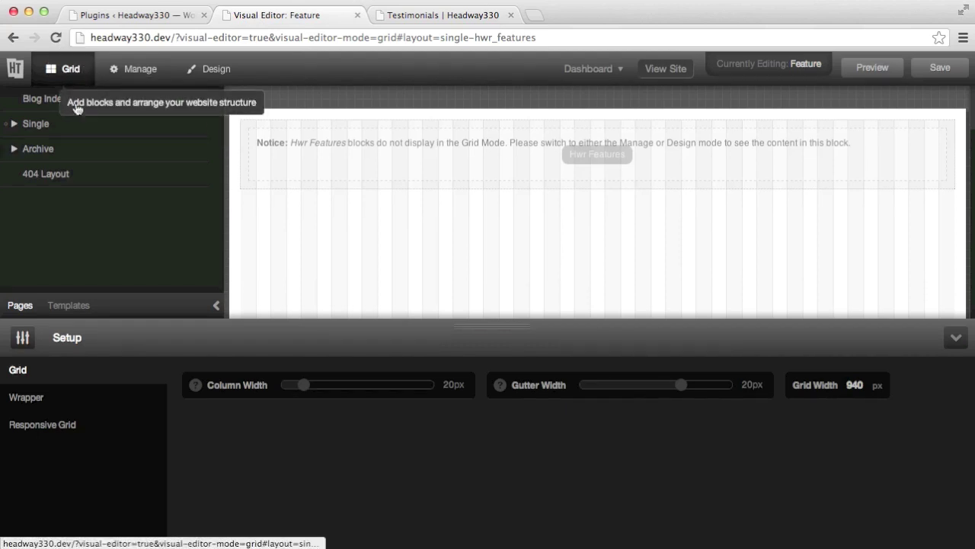
Edit the Testimonials feature layout, skip the Grid Wizard, and draw a full-width Features block at the top.
left_click(34, 126)
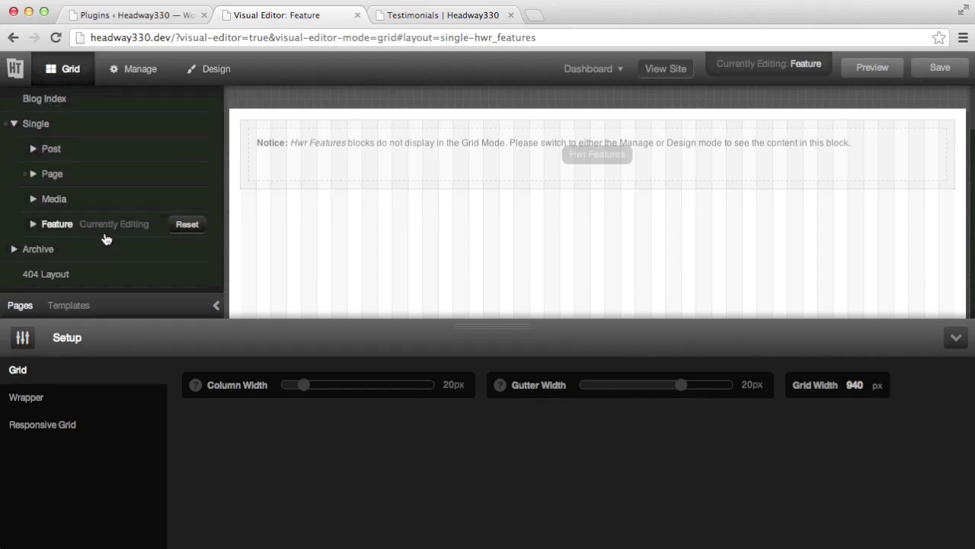
left_click(33, 223)
scroll(76, 224, "down", 3)
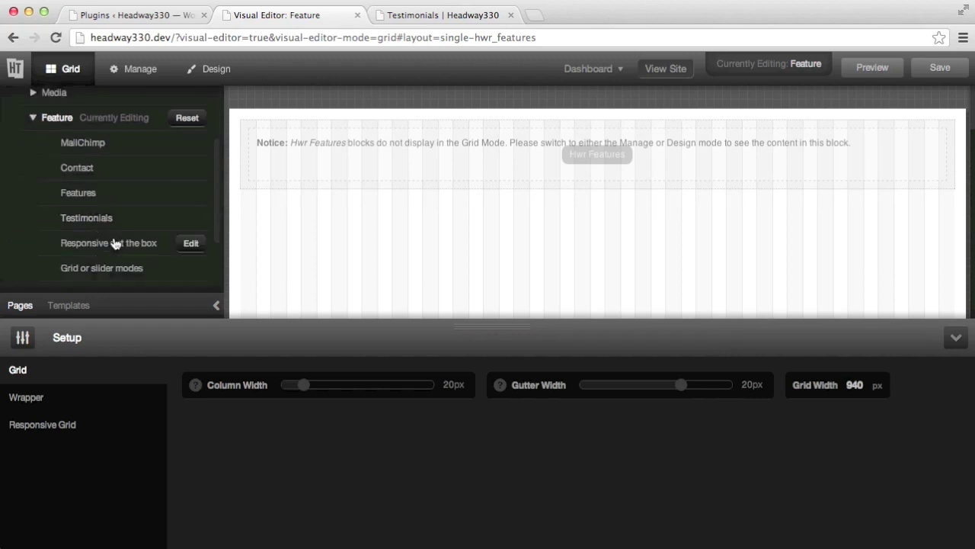
left_click(190, 218)
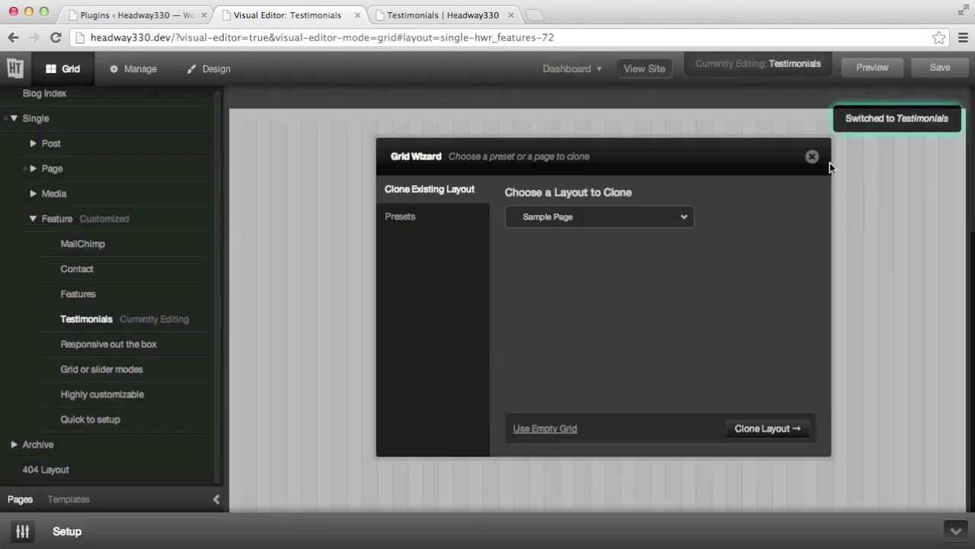
left_click(812, 157)
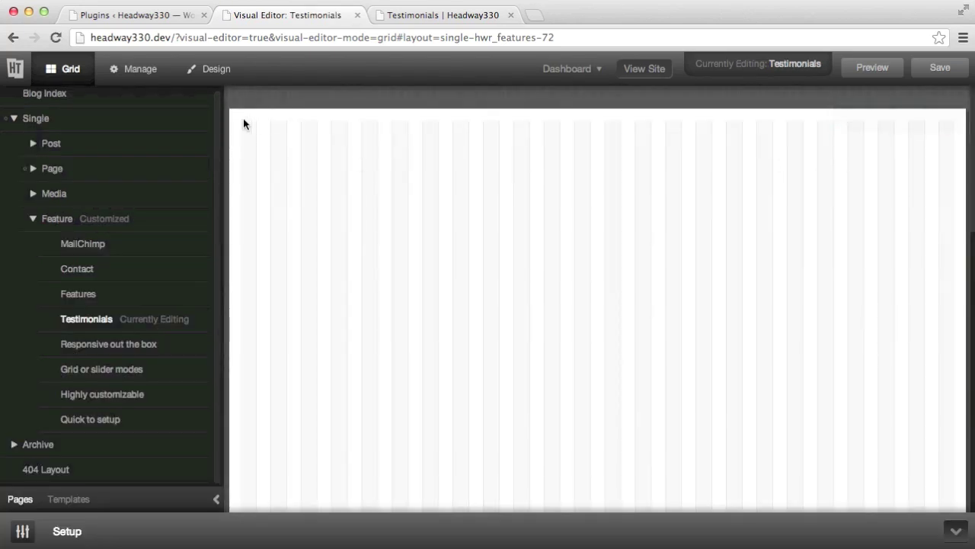
left_click_drag(301, 133, 961, 200)
mouse_move(840, 388)
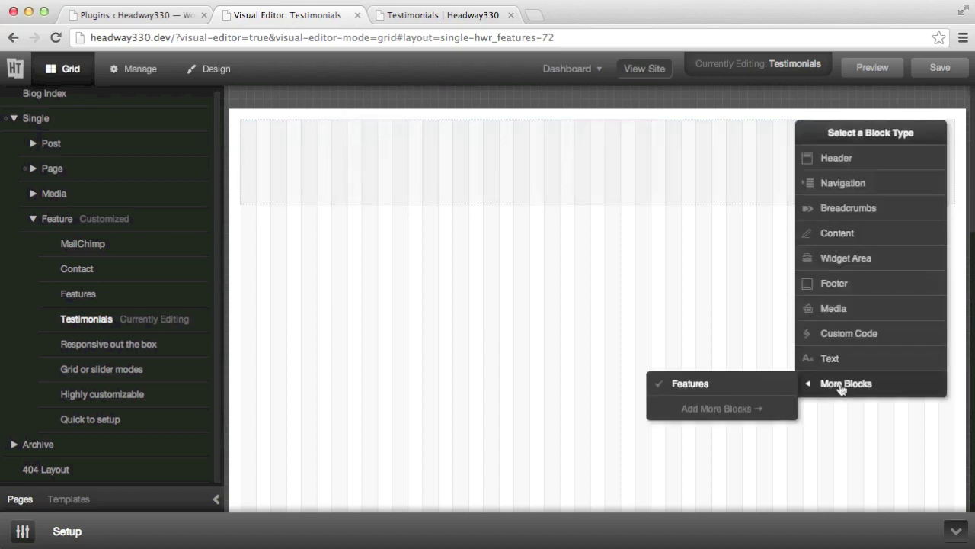
left_click(755, 383)
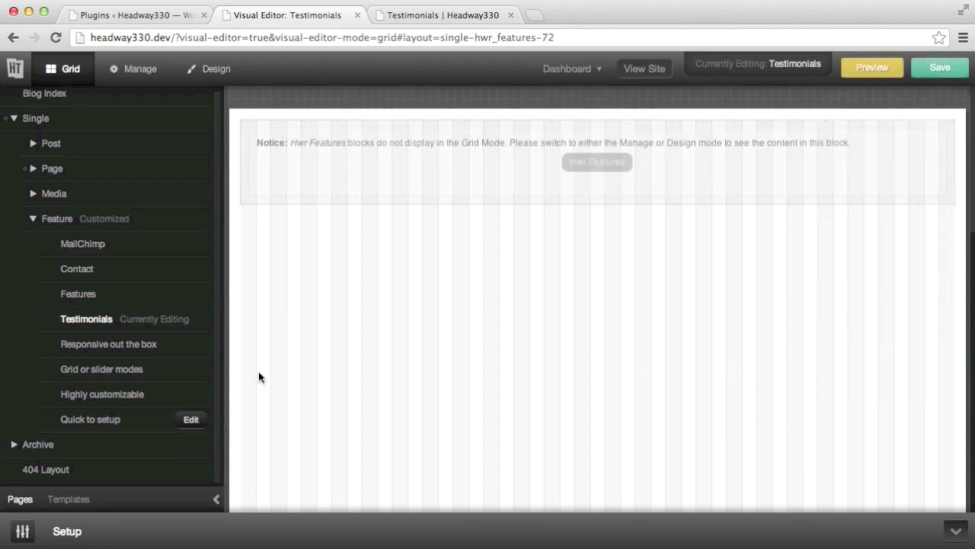
left_click(921, 133)
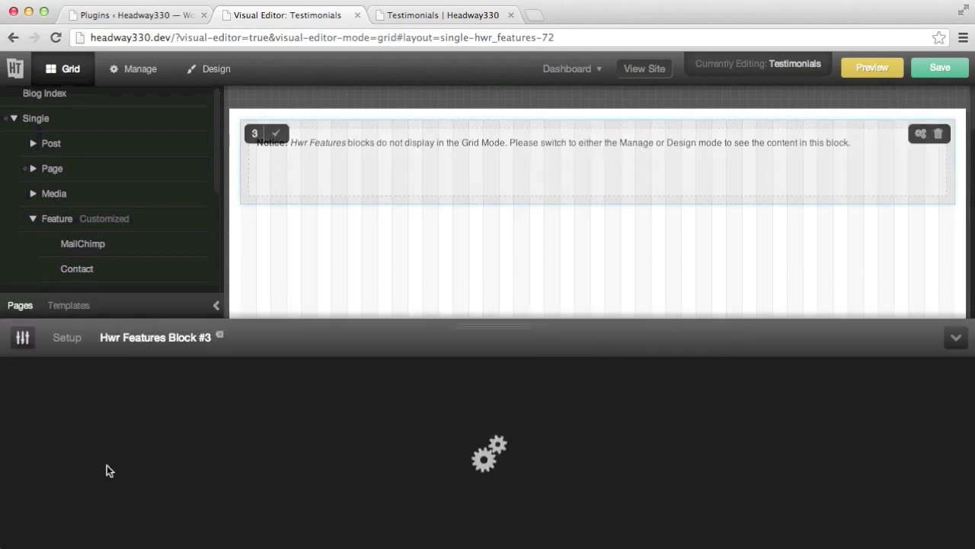
Set the top block's Mirror Block to Hwr Features #2 – Feature.
left_click(71, 427)
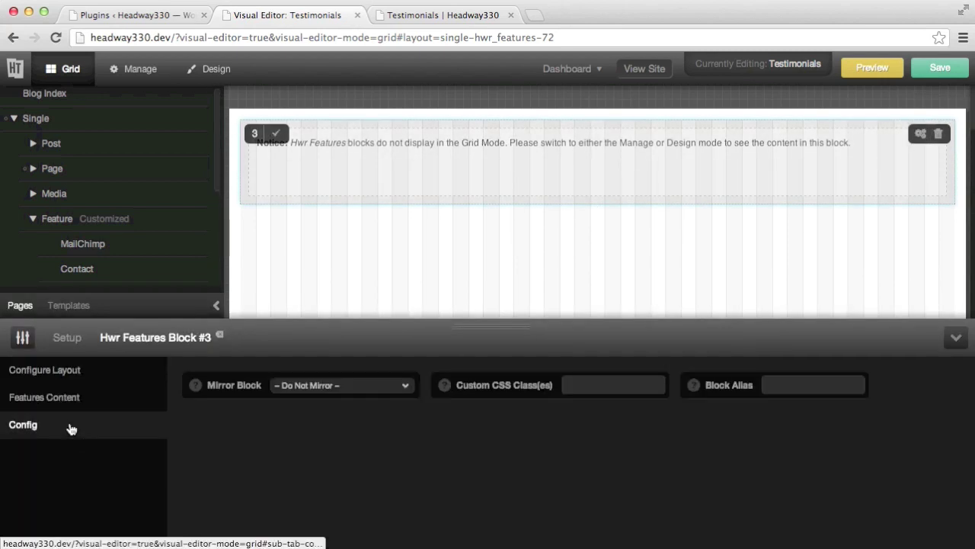
left_click(298, 384)
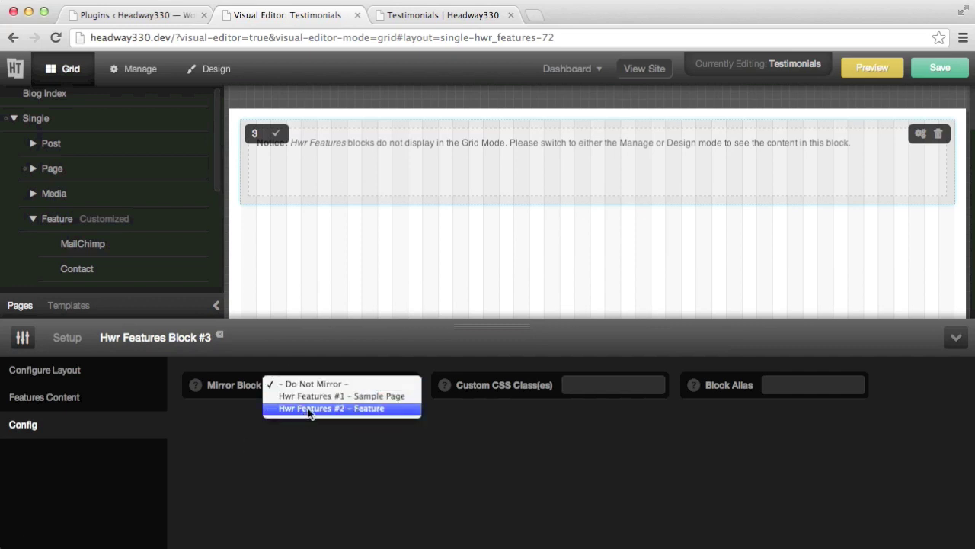
left_click(308, 408)
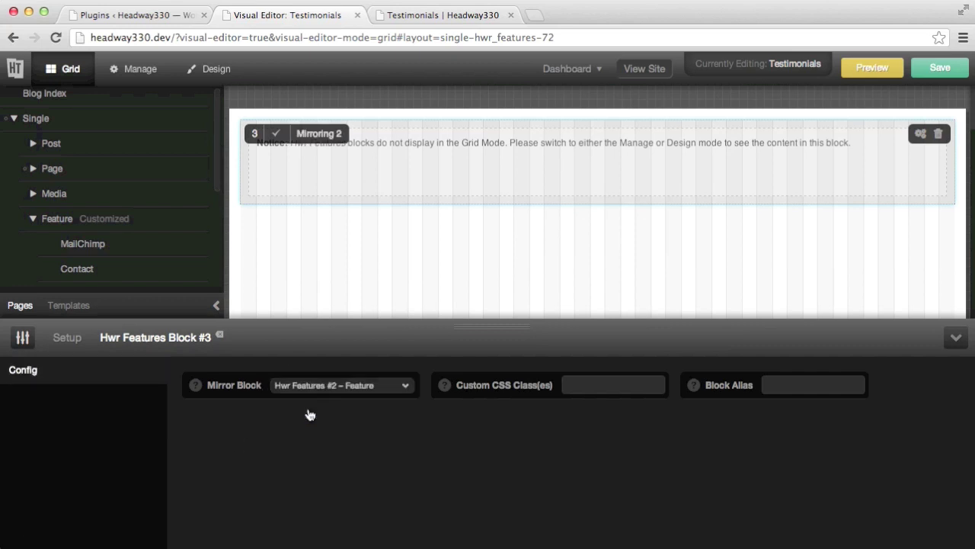
Add a second Features block below the mirrored one and save the Testimonials layout.
mouse_move(240, 218)
left_mouse_down()
mouse_move(595, 272)
mouse_move(971, 283)
left_mouse_up()
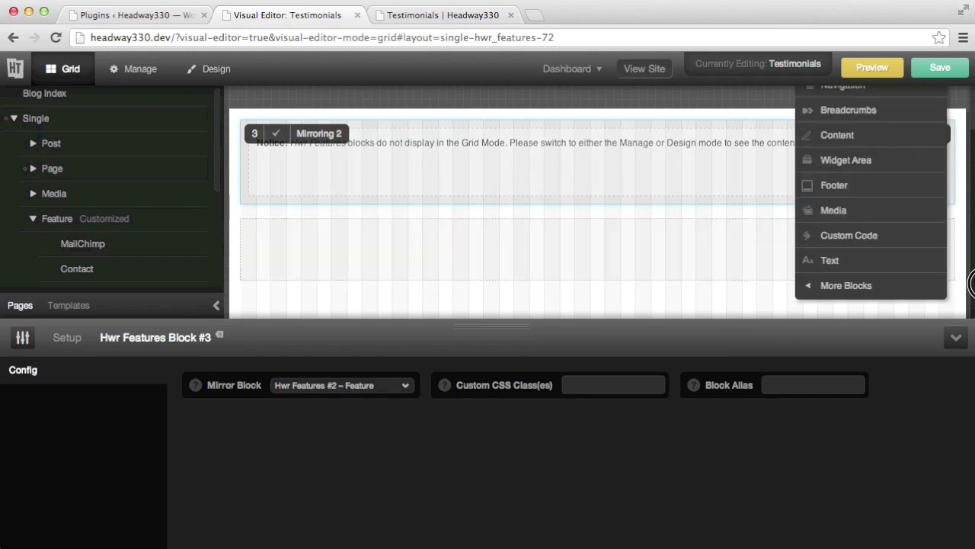
mouse_move(940, 288)
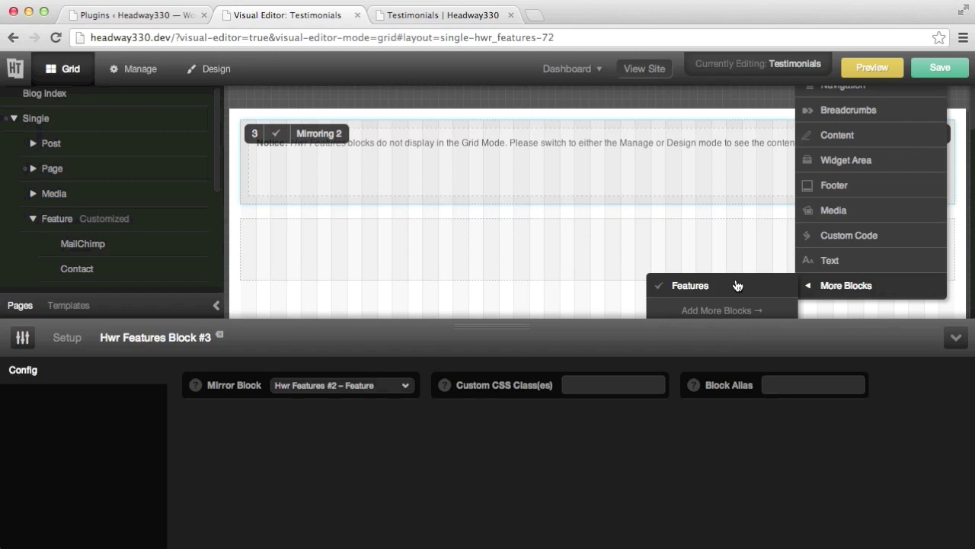
left_click(737, 285)
left_click(937, 69)
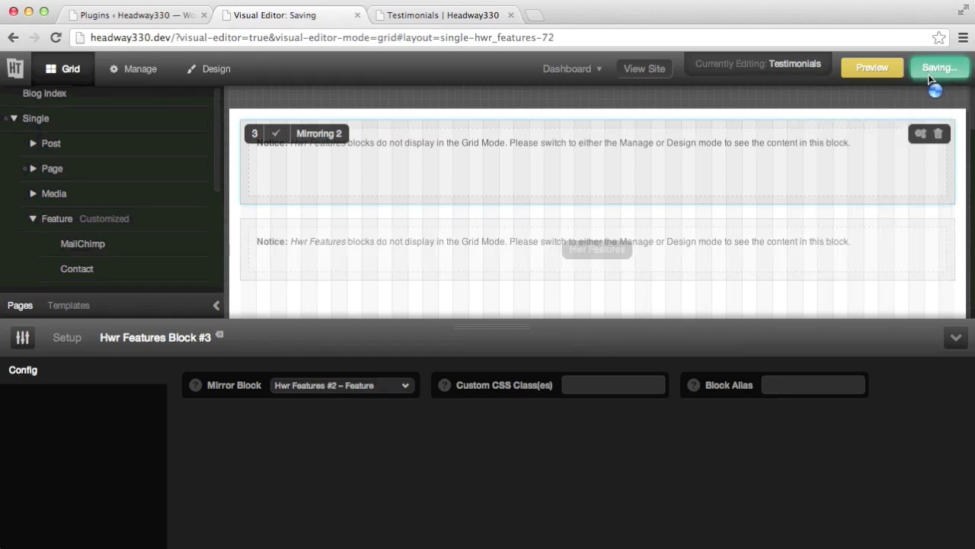
left_click(139, 69)
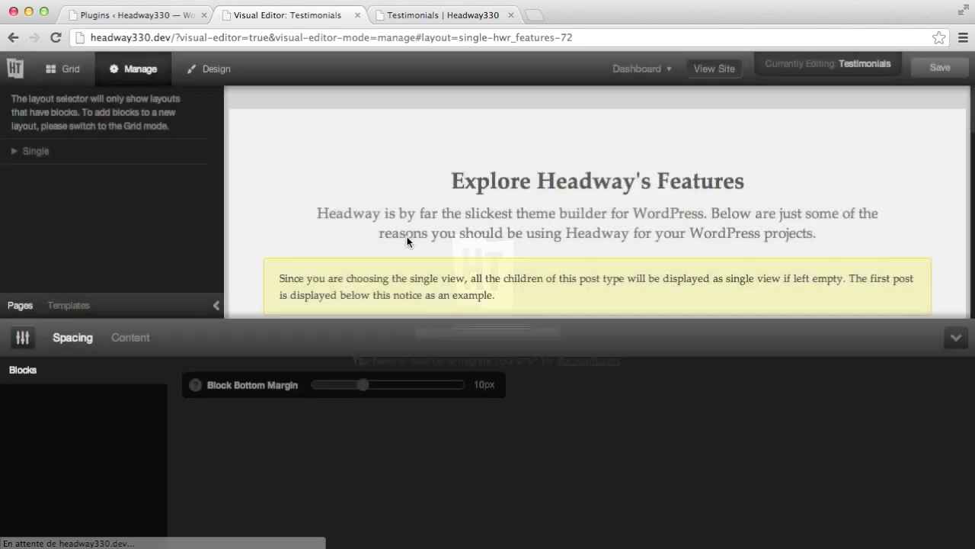
Open Hwr Features Block #5's options, showing Single View with Wordpress content source.
scroll(553, 144, "down", 5)
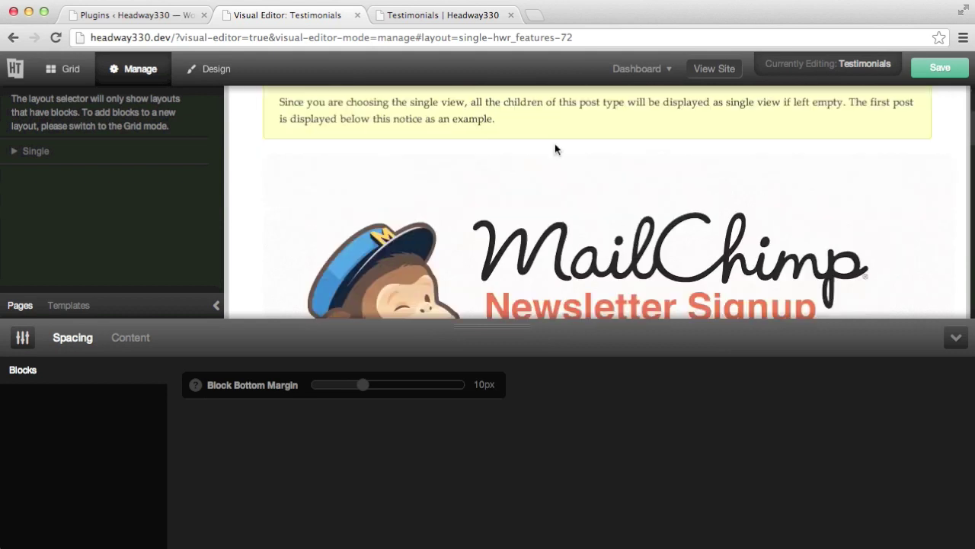
scroll(554, 149, "down", 10)
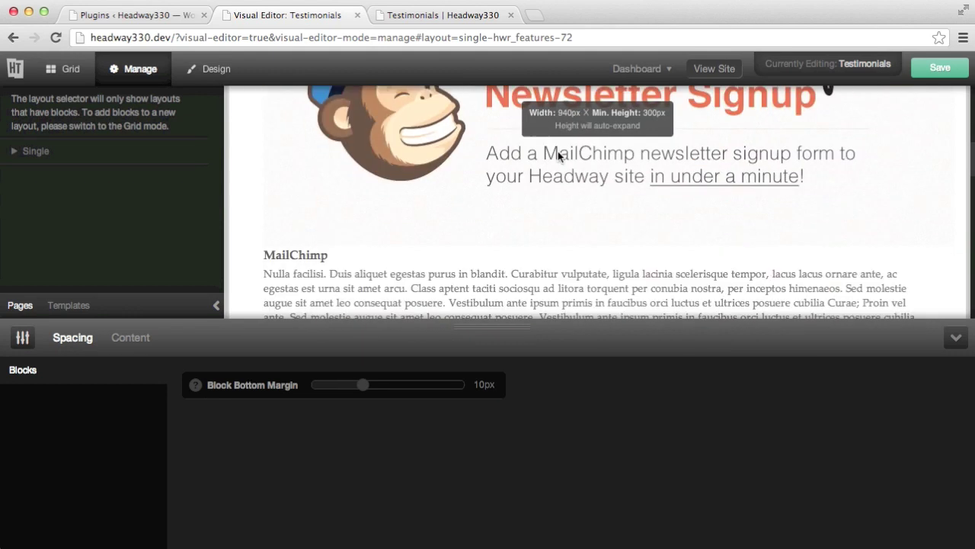
scroll(558, 151, "down", 8)
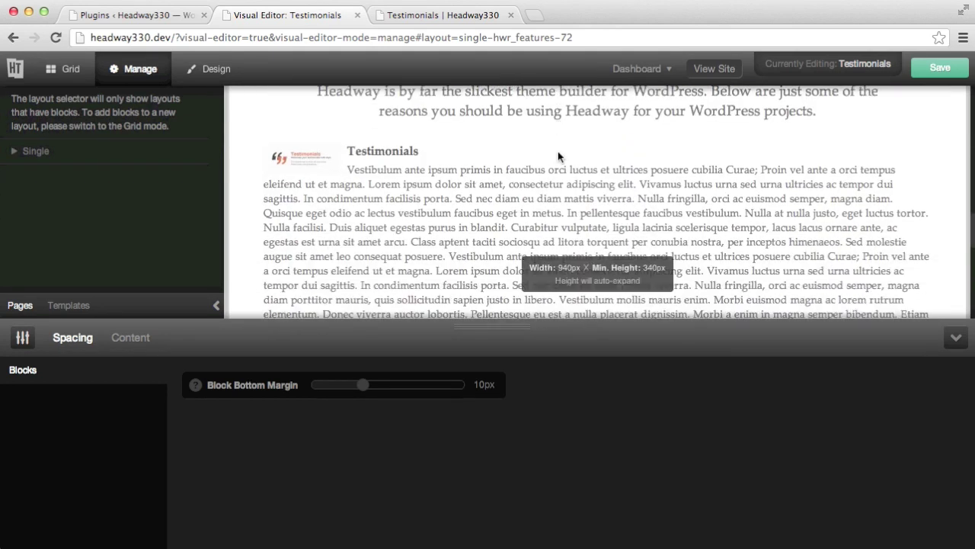
scroll(558, 150, "up", 4)
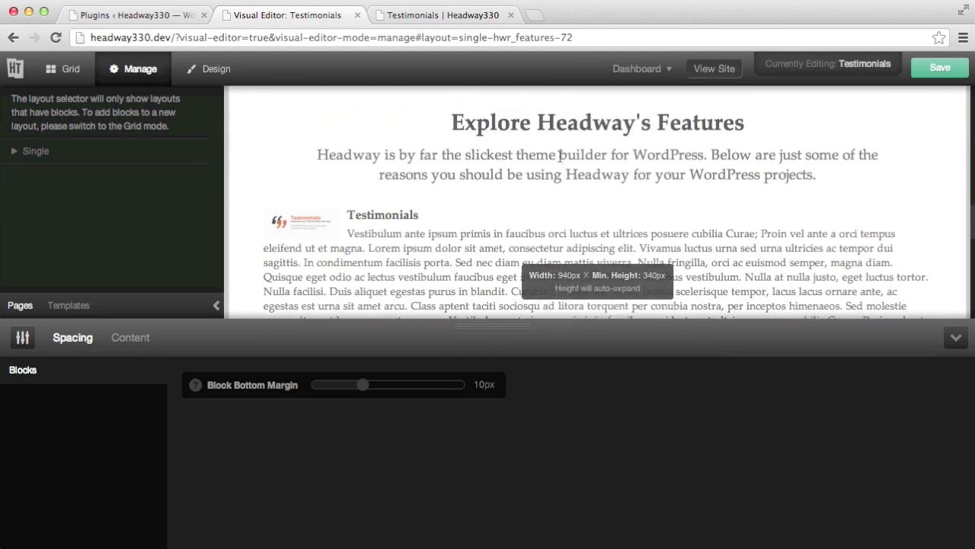
left_click(938, 178)
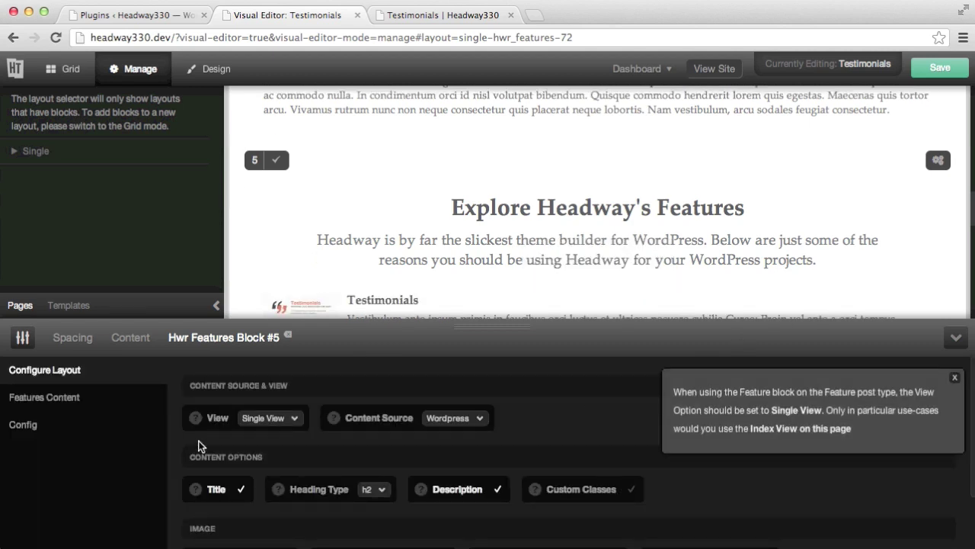
Switch Features Block #5 to Index View with a 2-column grid.
left_click(261, 418)
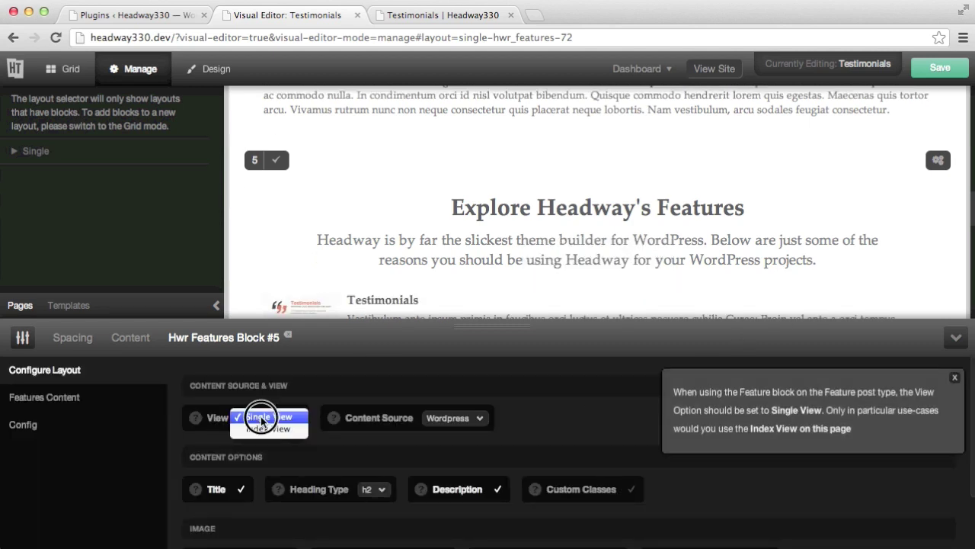
left_click(261, 431)
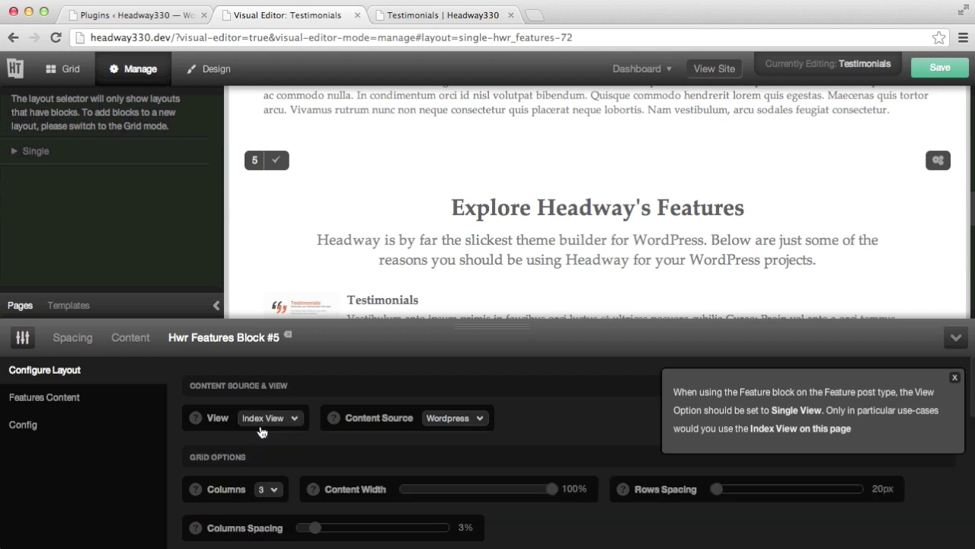
scroll(462, 263, "down", 3)
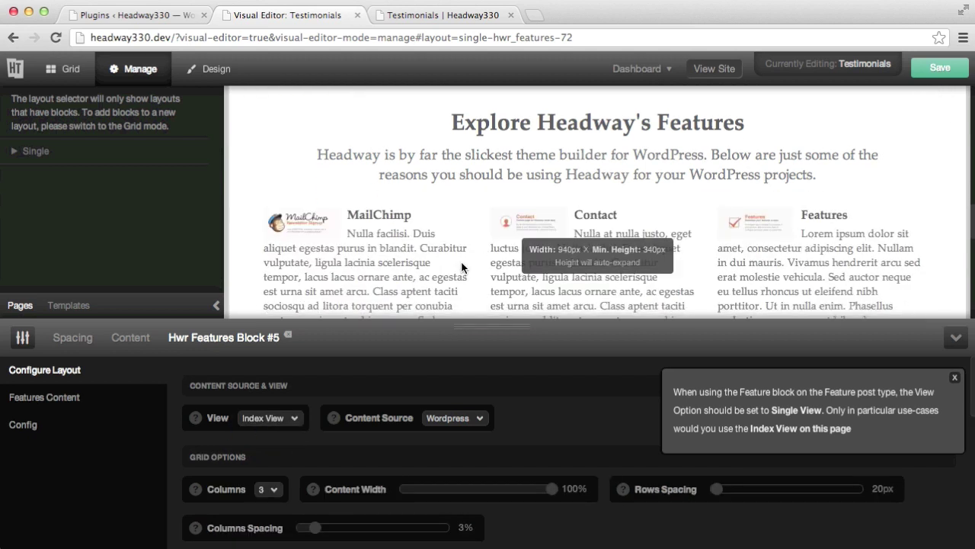
scroll(462, 267, "down", 1)
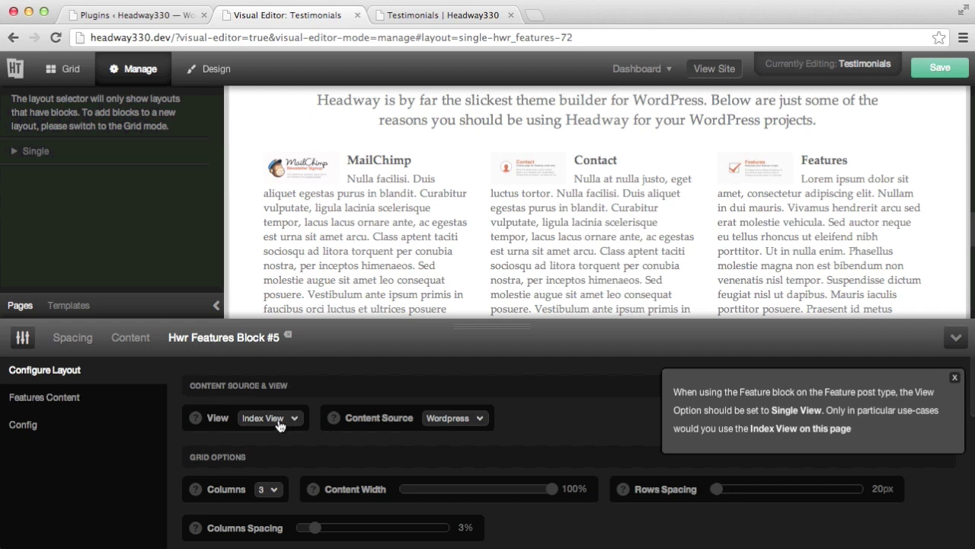
left_click(266, 492)
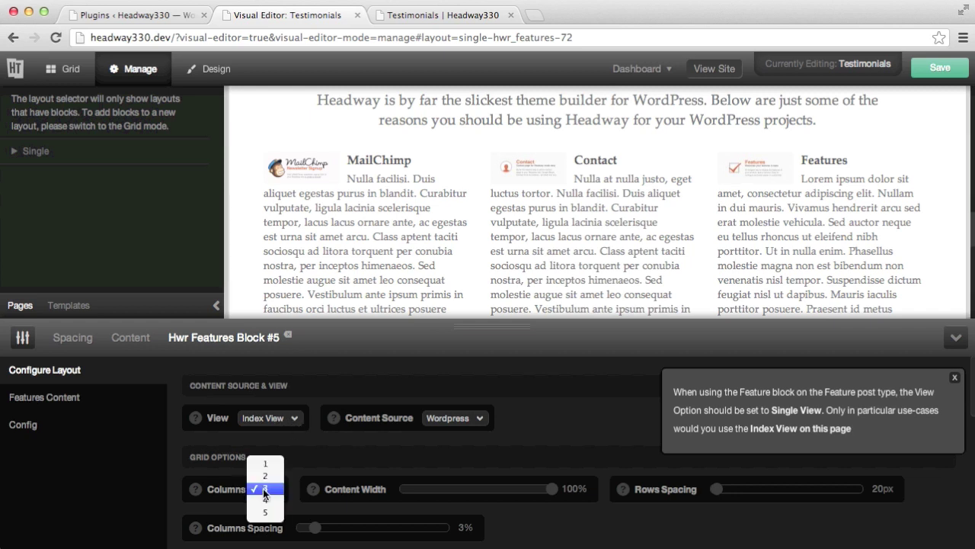
left_click(266, 476)
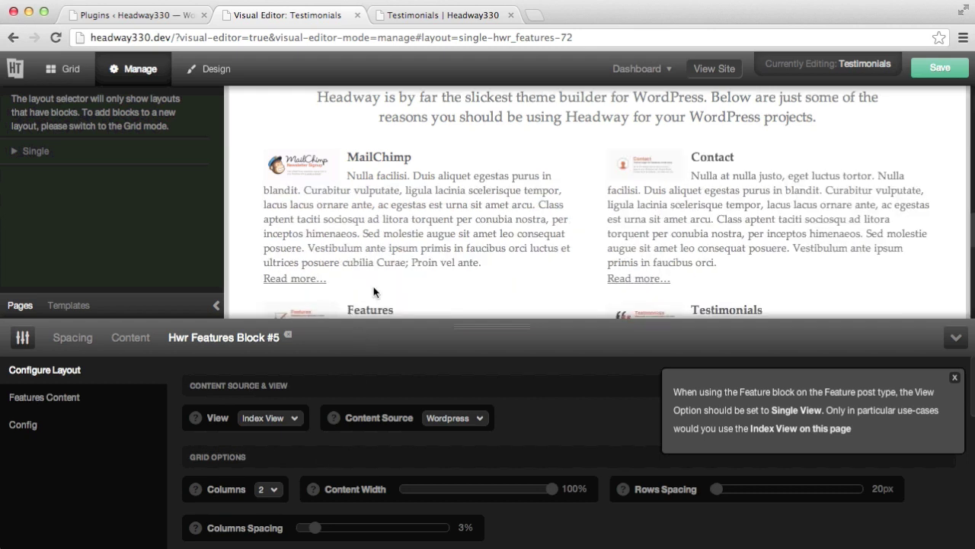
Filter the block's Categories to show only Testimonials features items.
scroll(374, 289, "down", 4)
scroll(404, 408, "down", 6)
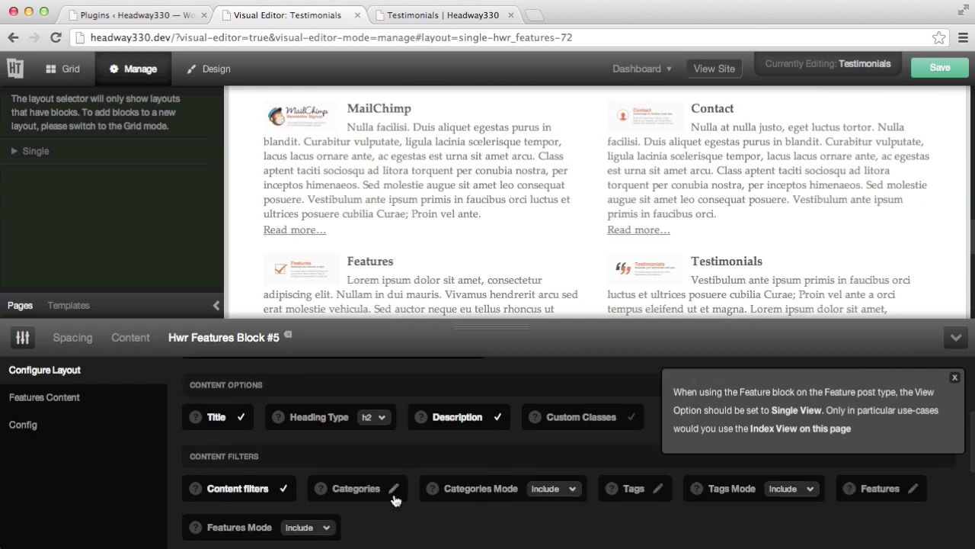
left_click(394, 489)
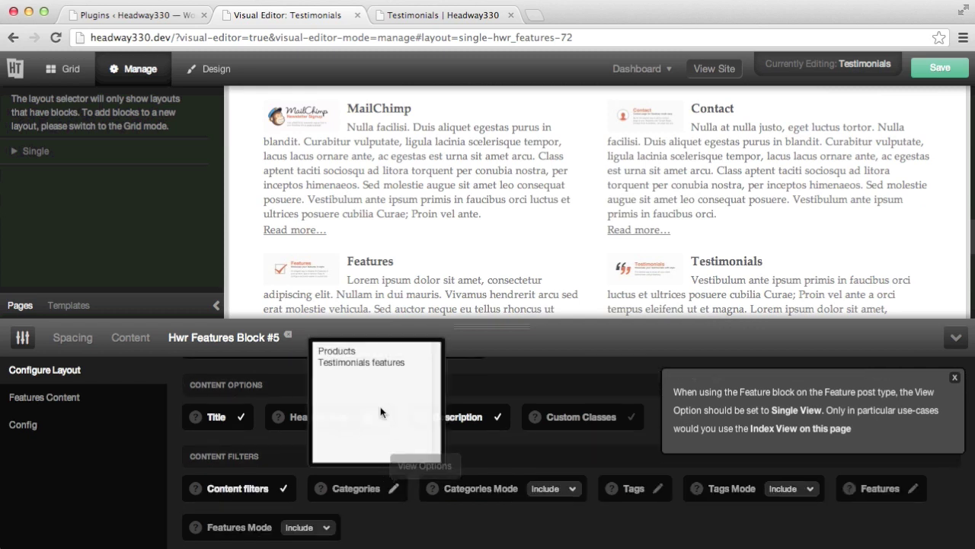
left_click(367, 362)
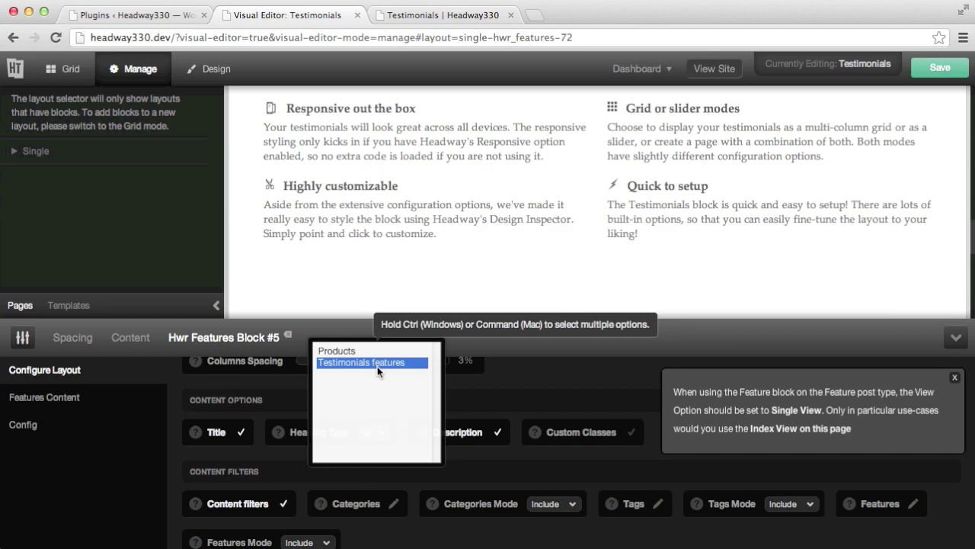
left_click(377, 317)
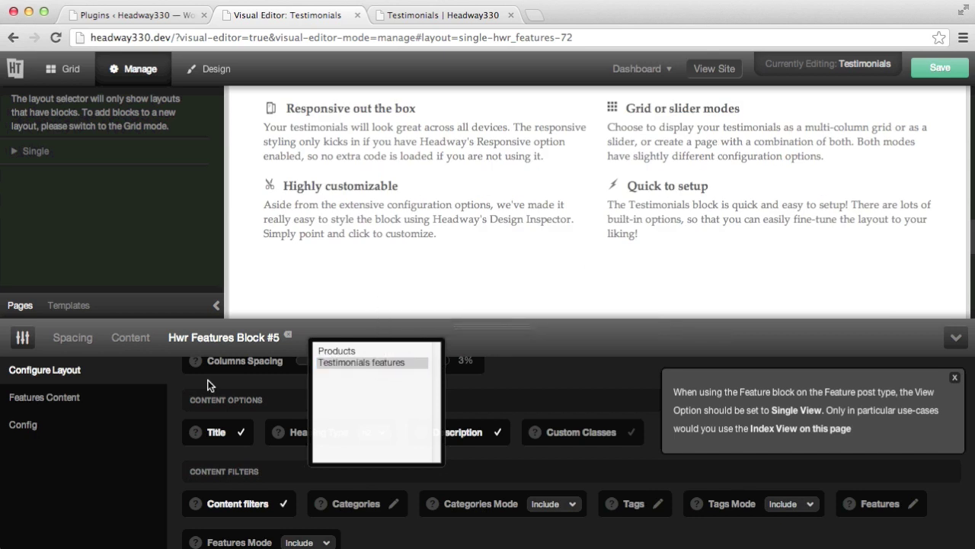
scroll(483, 183, "up", 3)
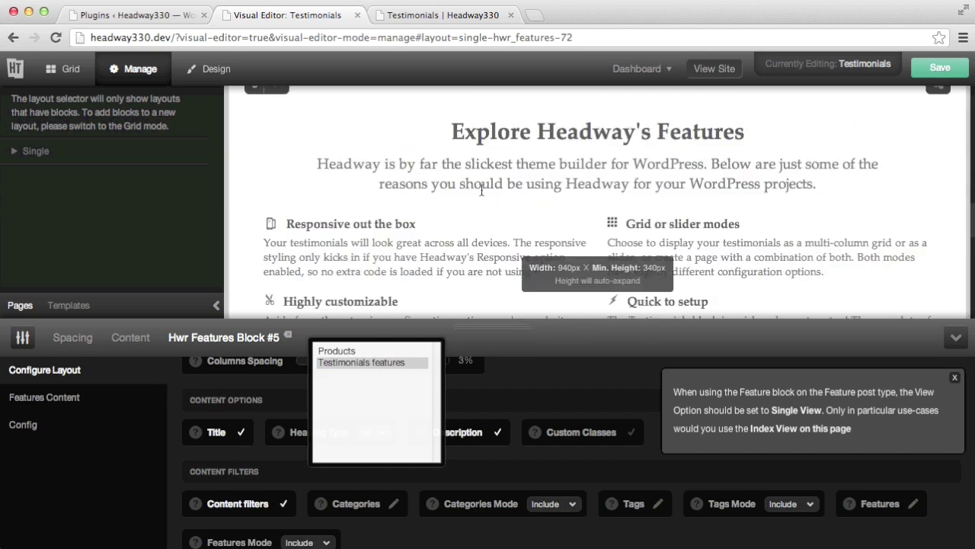
Clear the Block Title field in the features block's content settings.
left_click(96, 399)
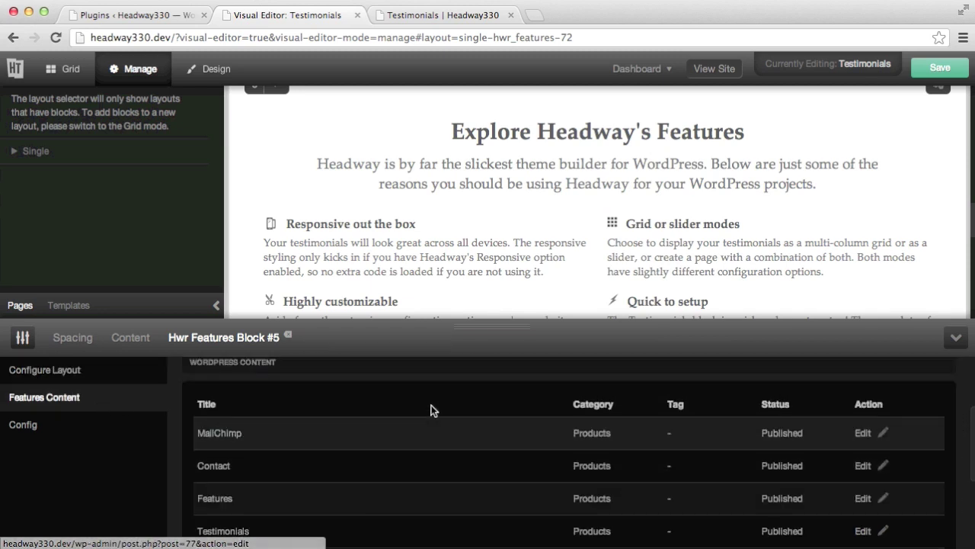
scroll(431, 410, "up", 3)
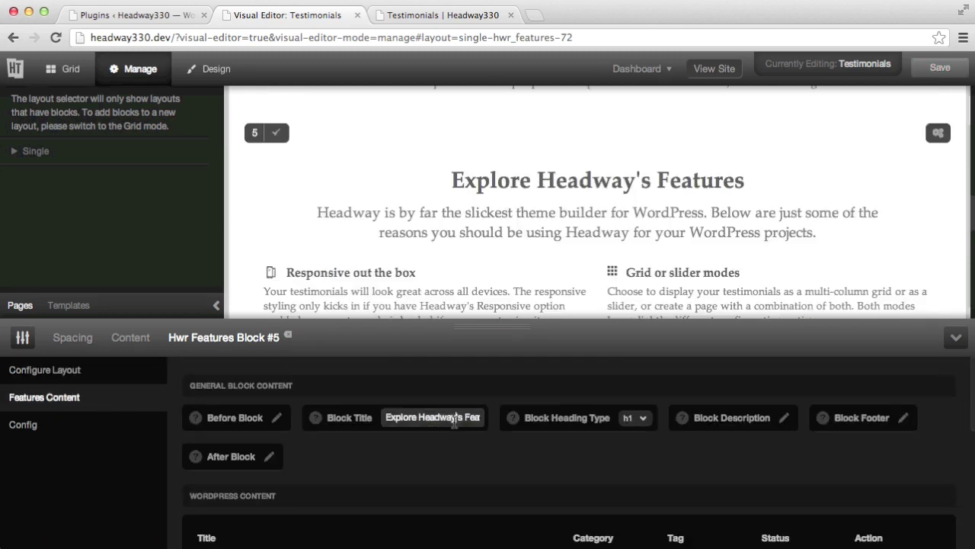
triple_click(455, 421)
key("BackSpace")
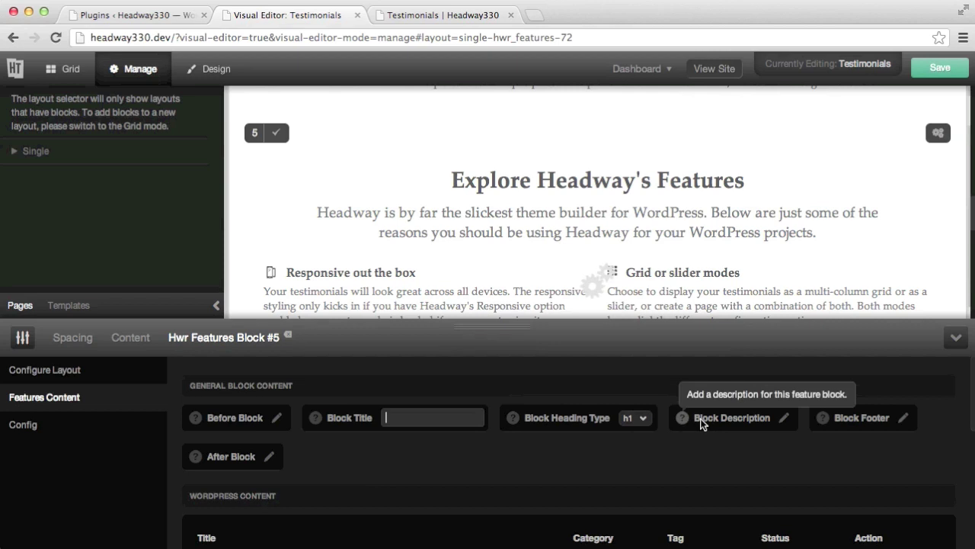
Delete the block description text and save the Testimonials layout.
left_click(783, 418)
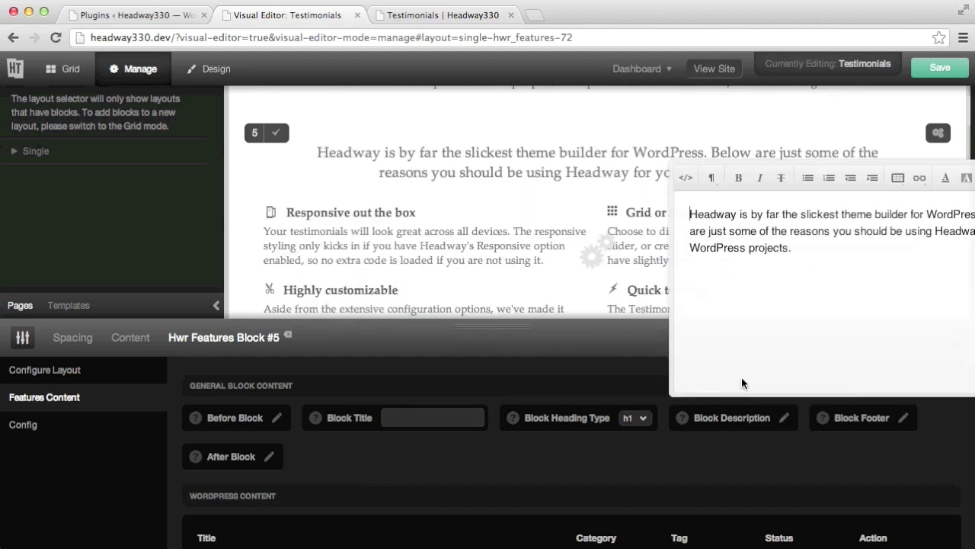
triple_click(800, 251)
key("BackSpace")
left_click(940, 67)
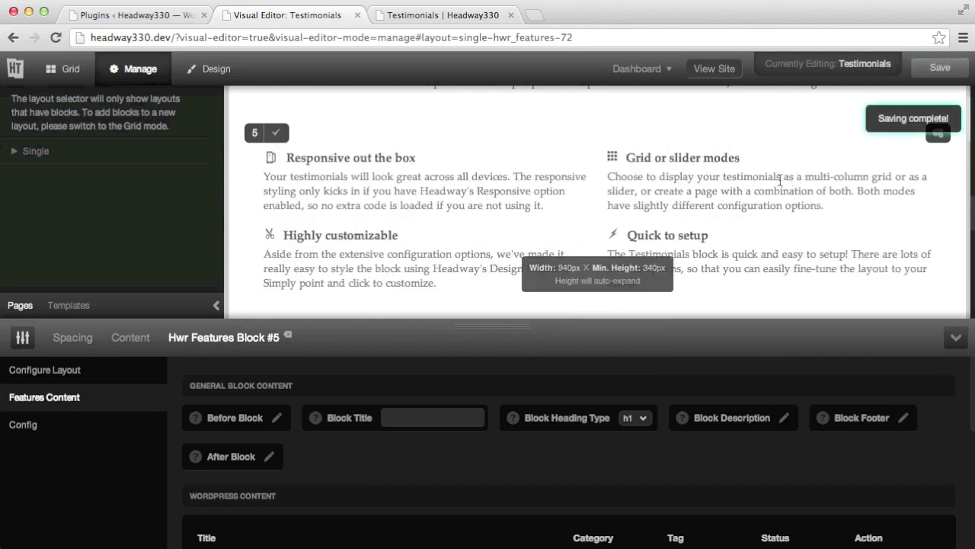
Check the Testimonials page's two-column features list on the site, then go back to Sample Page.
left_click(457, 15)
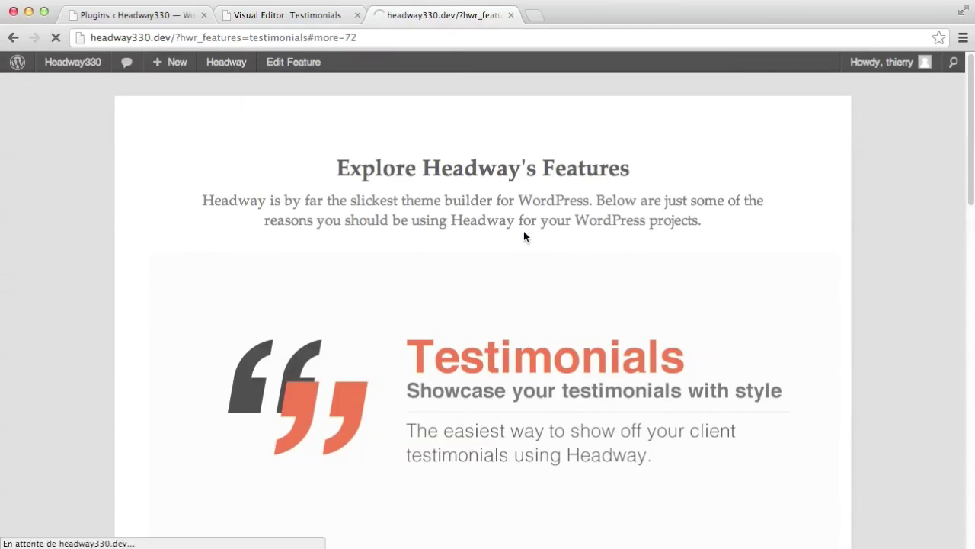
scroll(524, 231, "down", 5)
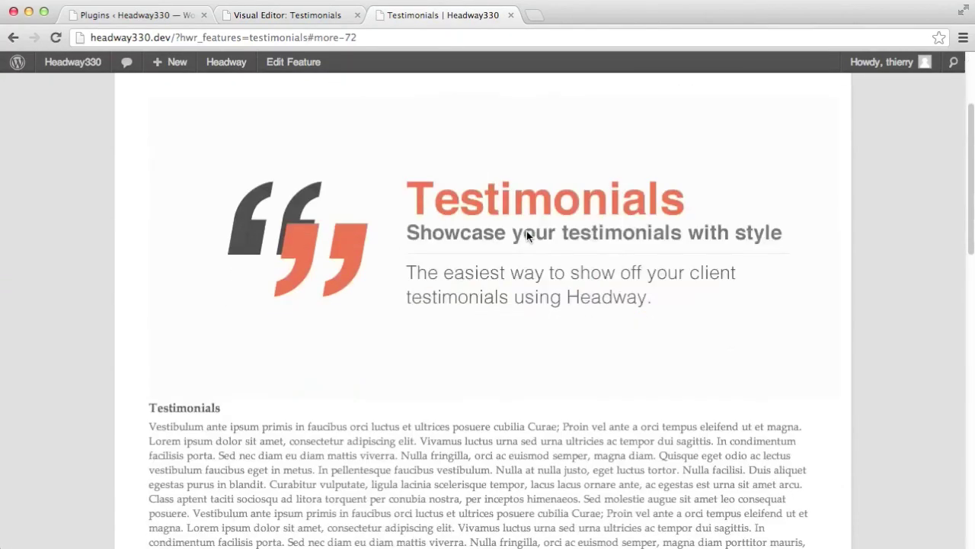
scroll(525, 231, "down", 2)
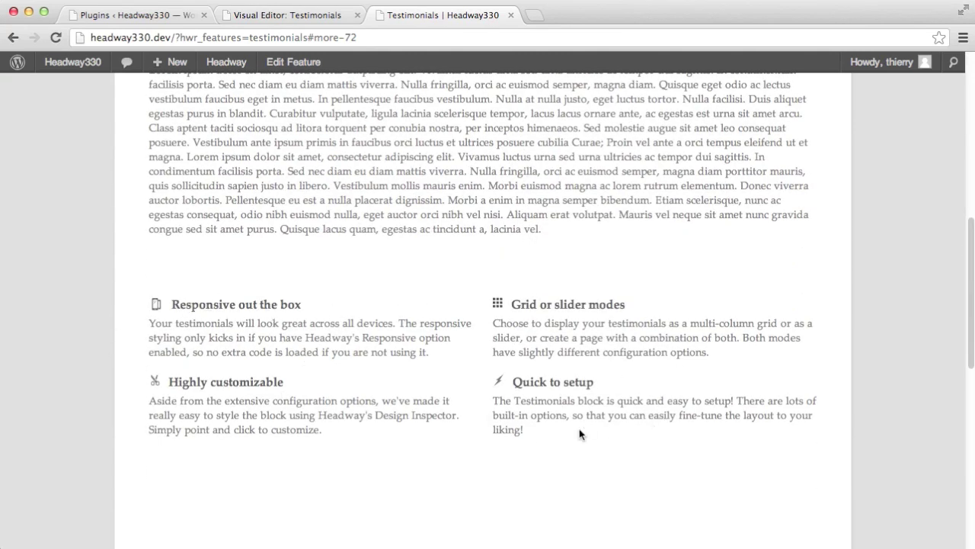
key("super+bracketleft")
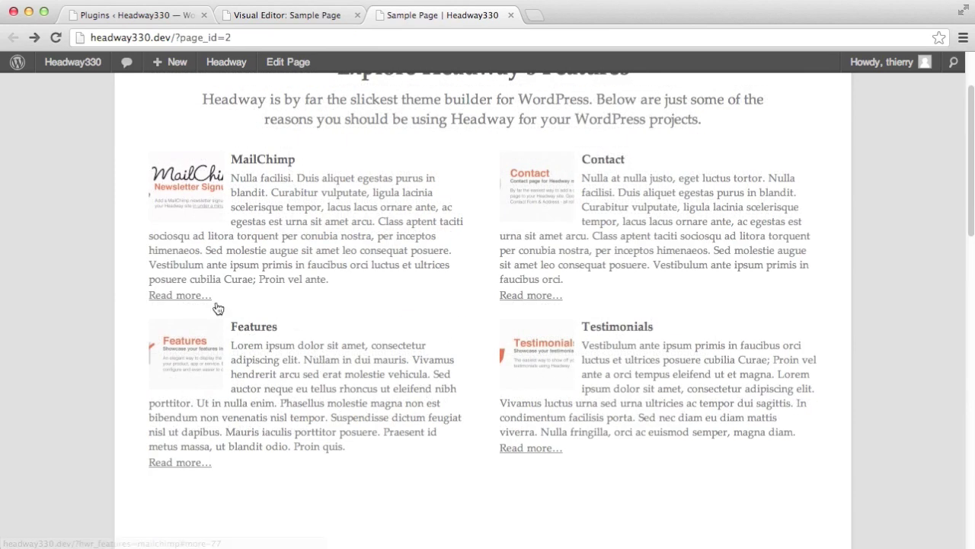
Set the Sample Page features block's Link Placement to Title and Image, then open MailChimp.
left_click(322, 16)
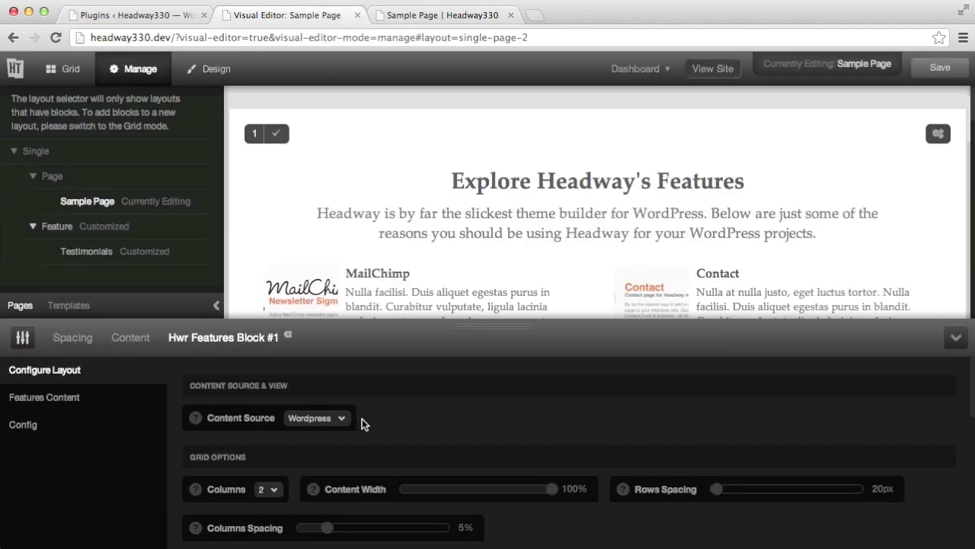
scroll(379, 427, "down", 5)
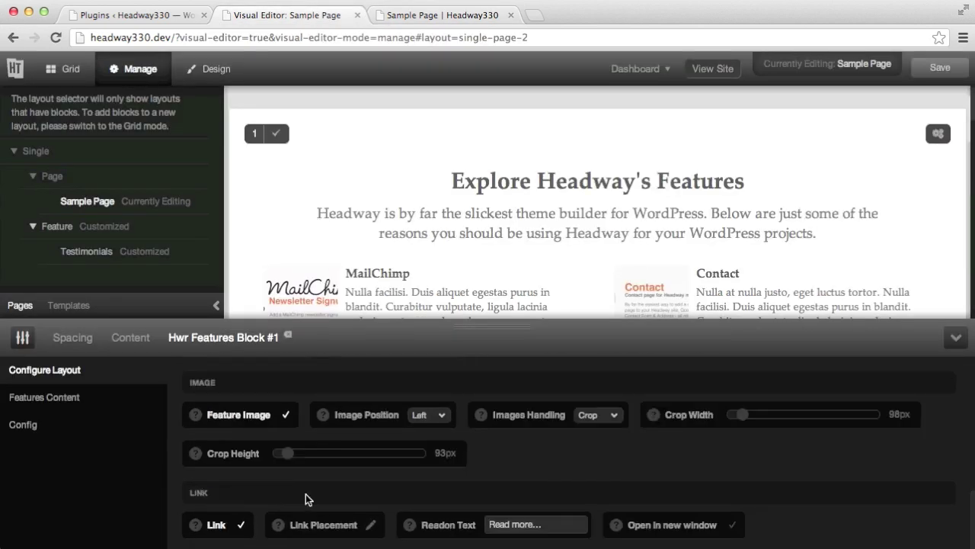
left_click(370, 525)
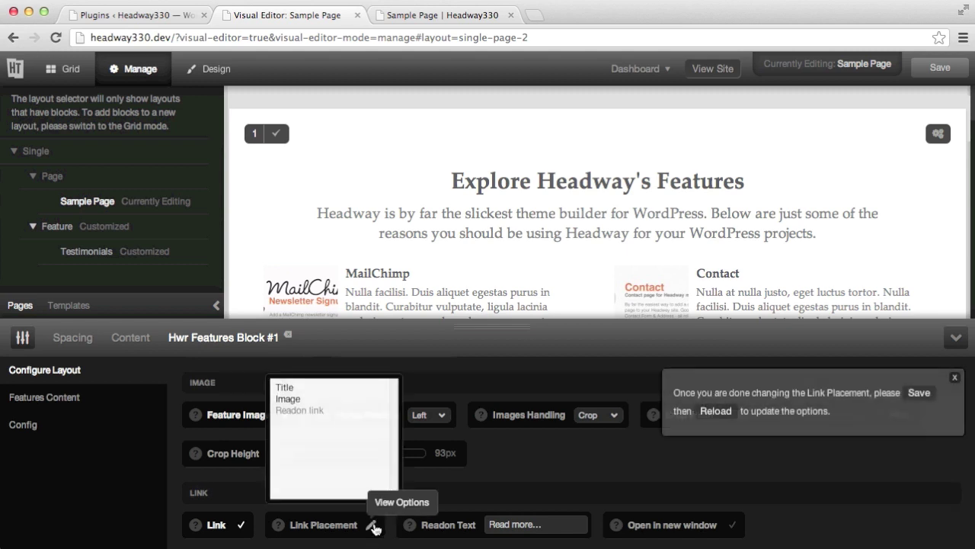
left_click(305, 395)
left_click(305, 401, "super")
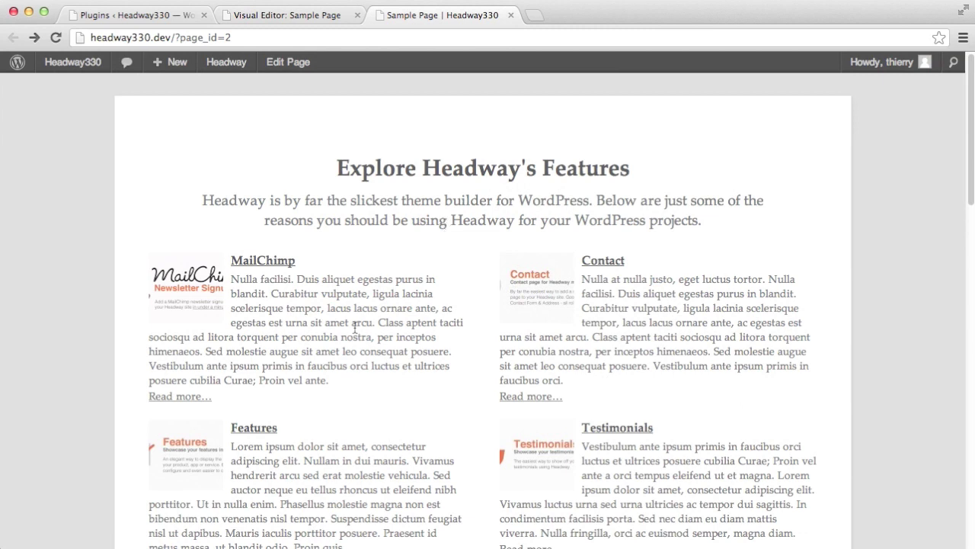
left_click(259, 263)
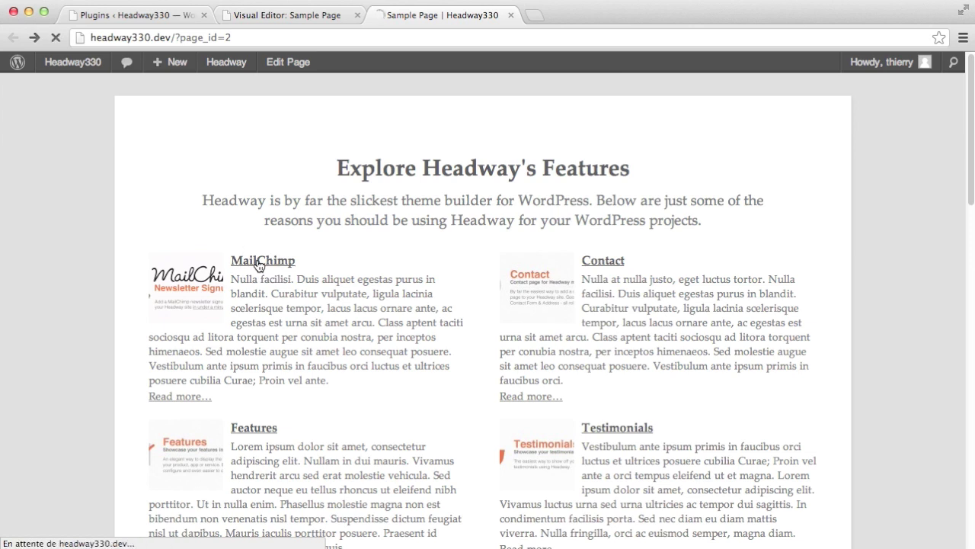